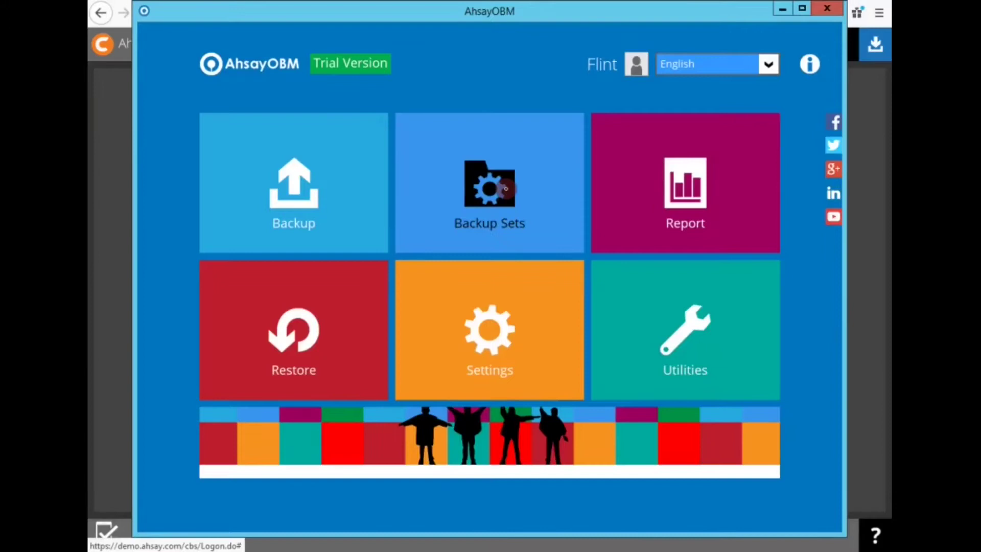
Switch the scheduled backup toggle On in default-backup-set-name-1's Backup Schedule settings
click(505, 189)
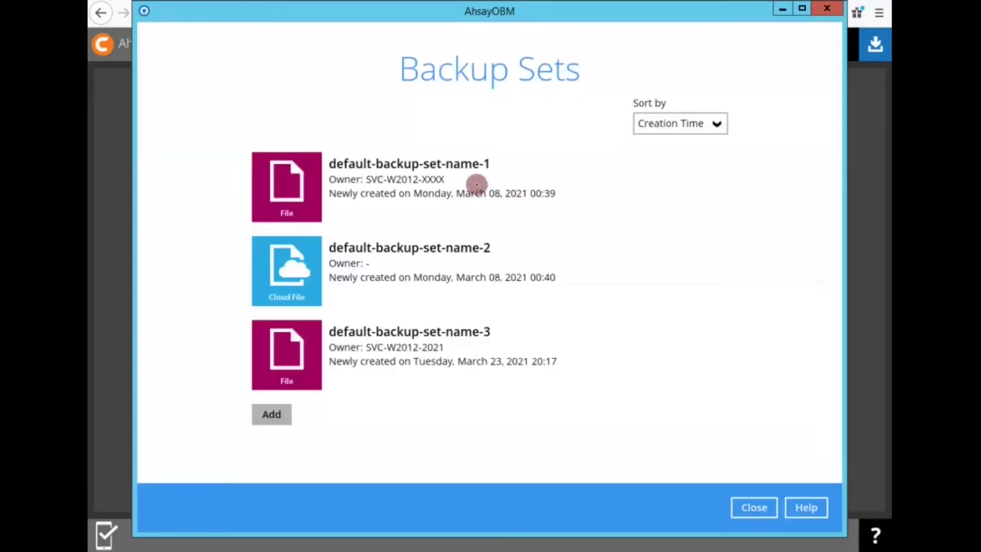
click(423, 187)
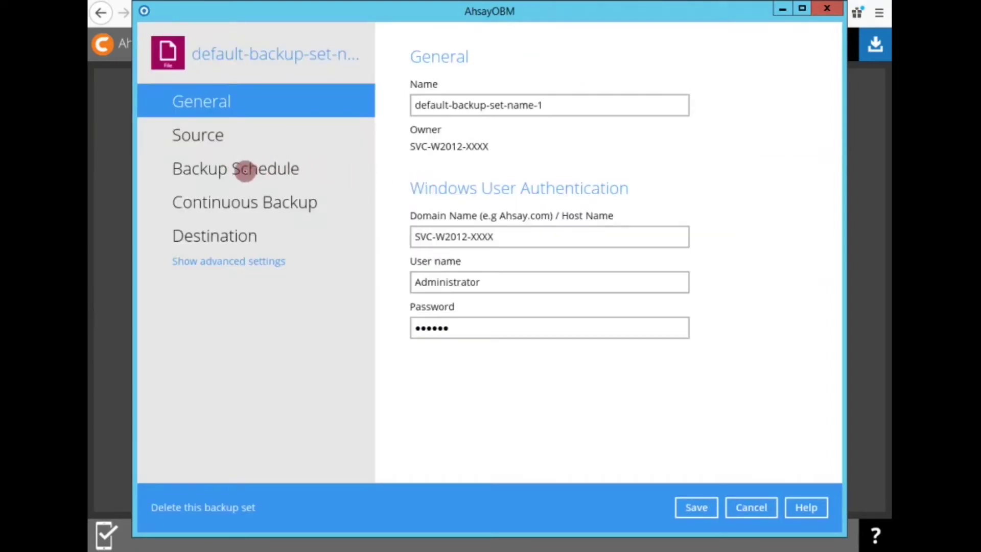
click(245, 170)
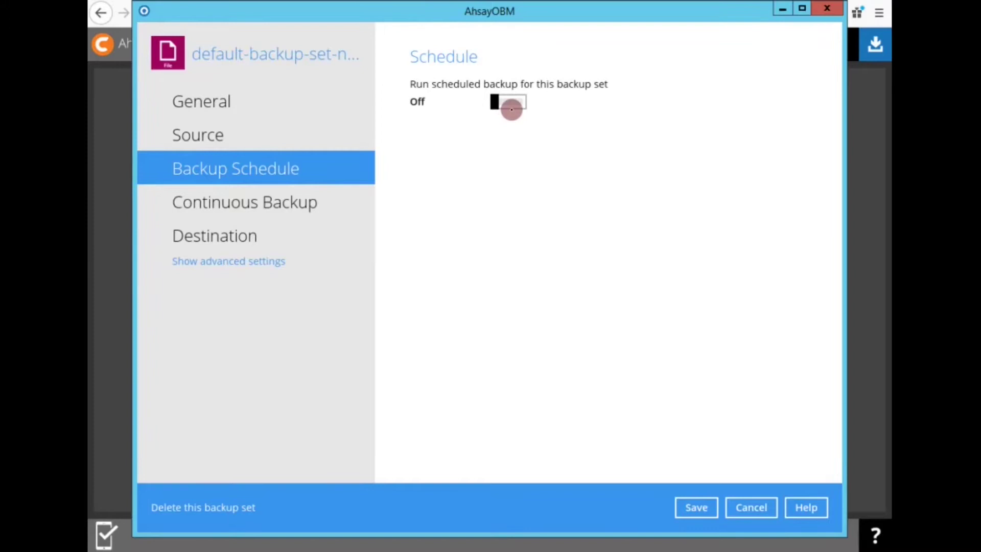
click(512, 109)
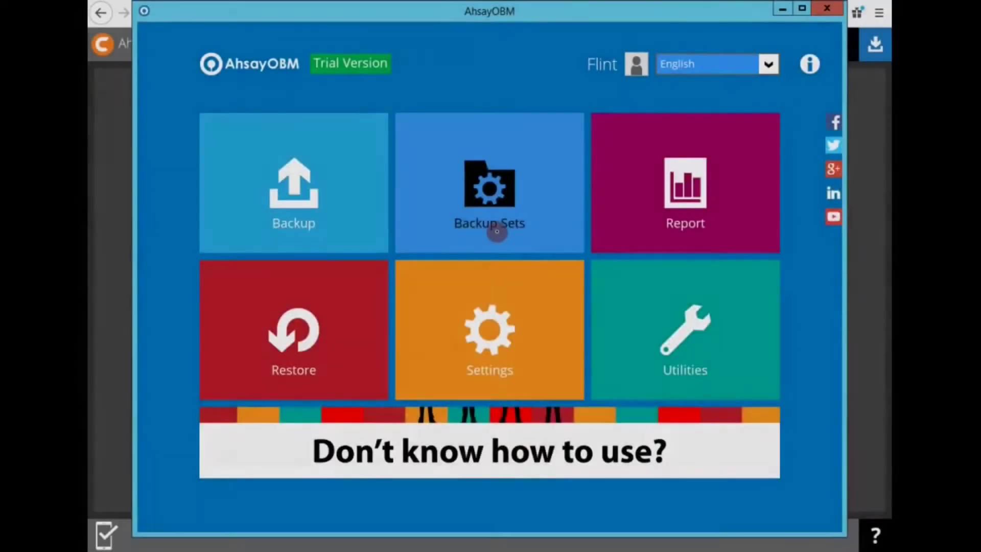
Open default-backup-set-name-1's Backup Schedule and inspect the weekly Tuesday schedule, closing it unchanged
click(495, 230)
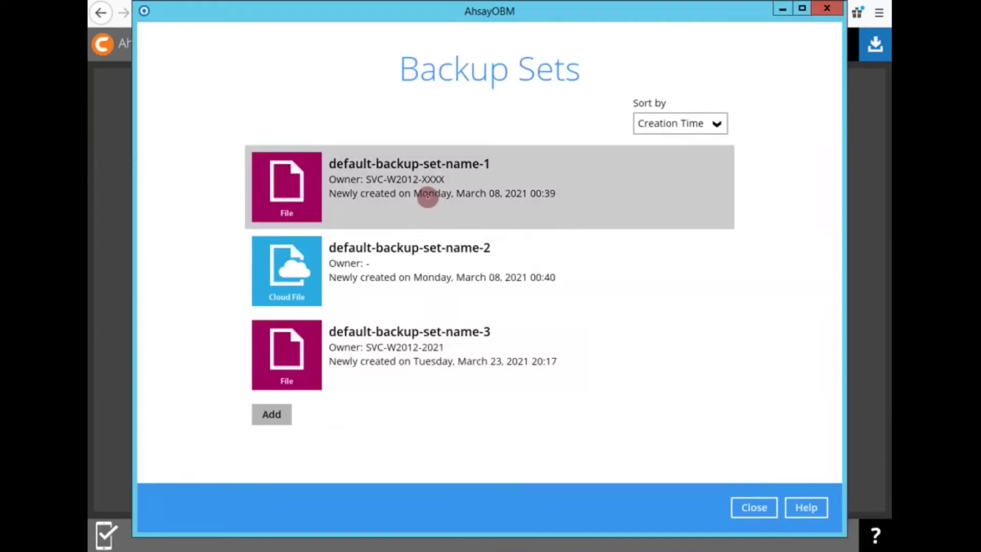
click(427, 196)
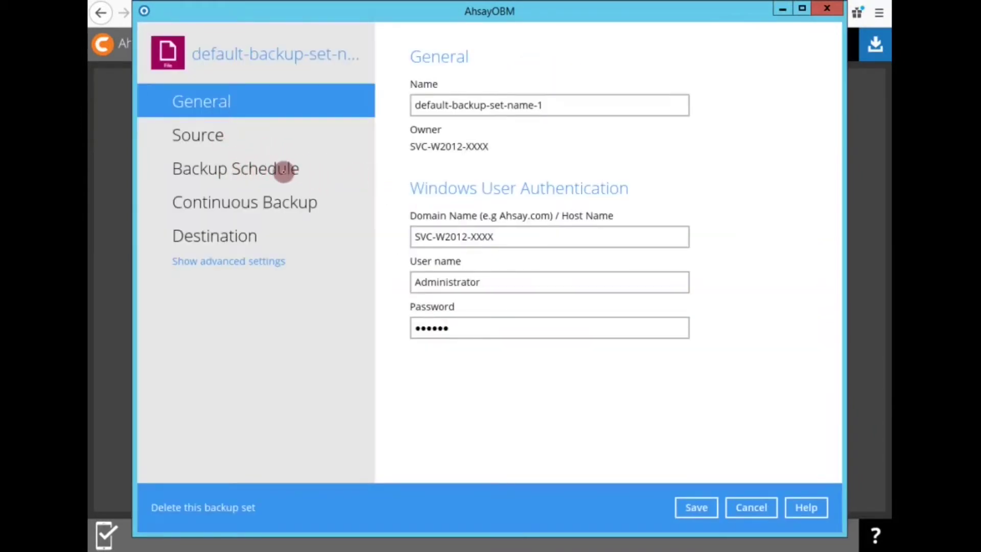
click(285, 169)
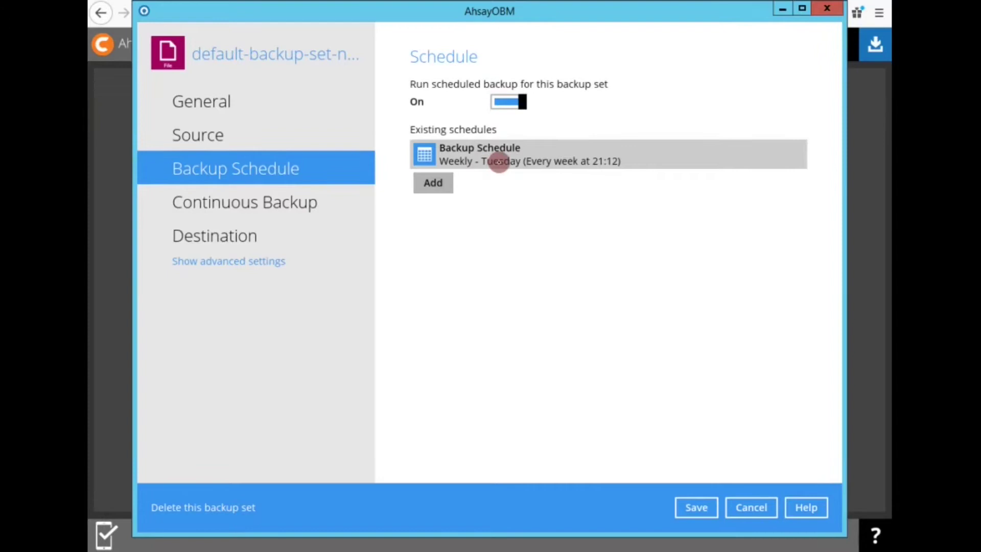
click(497, 160)
click(361, 143)
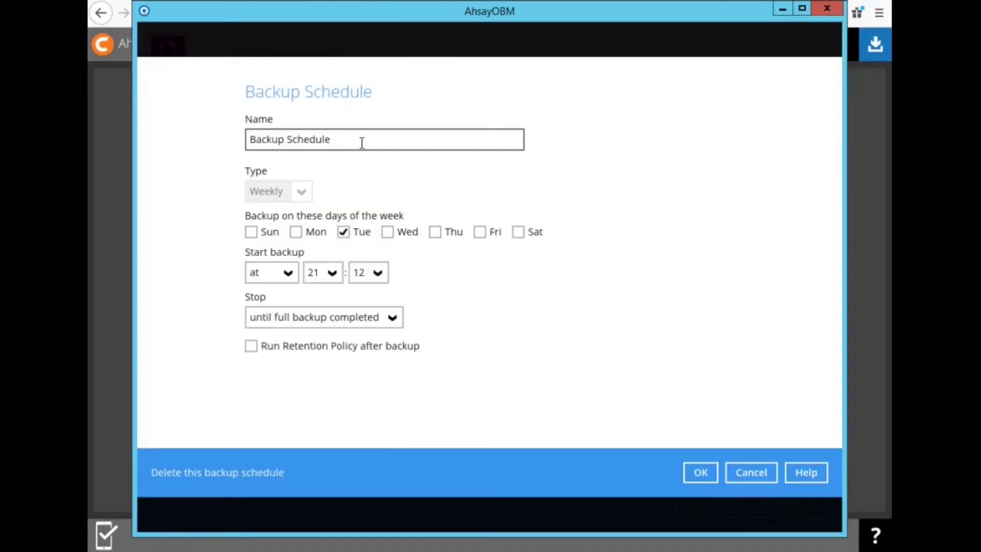
triple_click(361, 143)
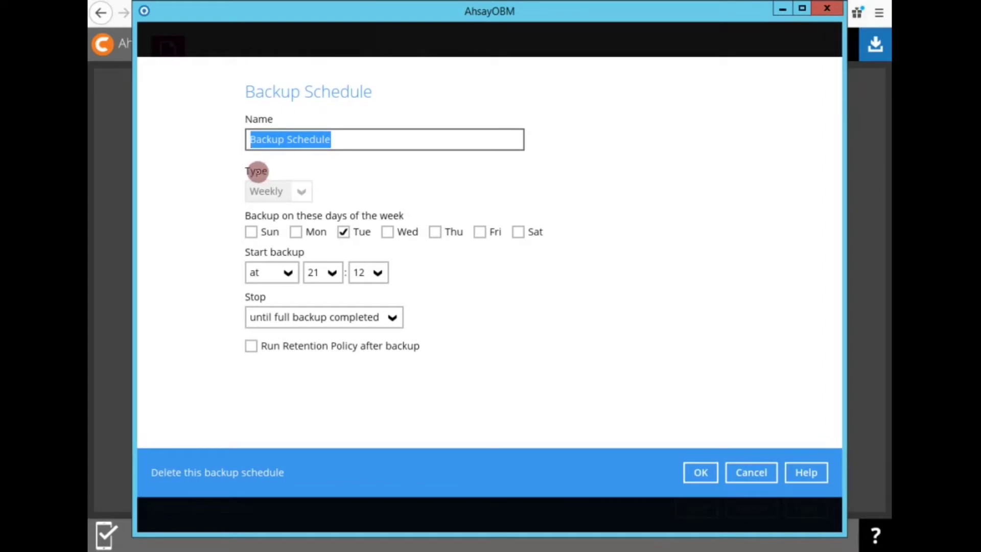
key(End)
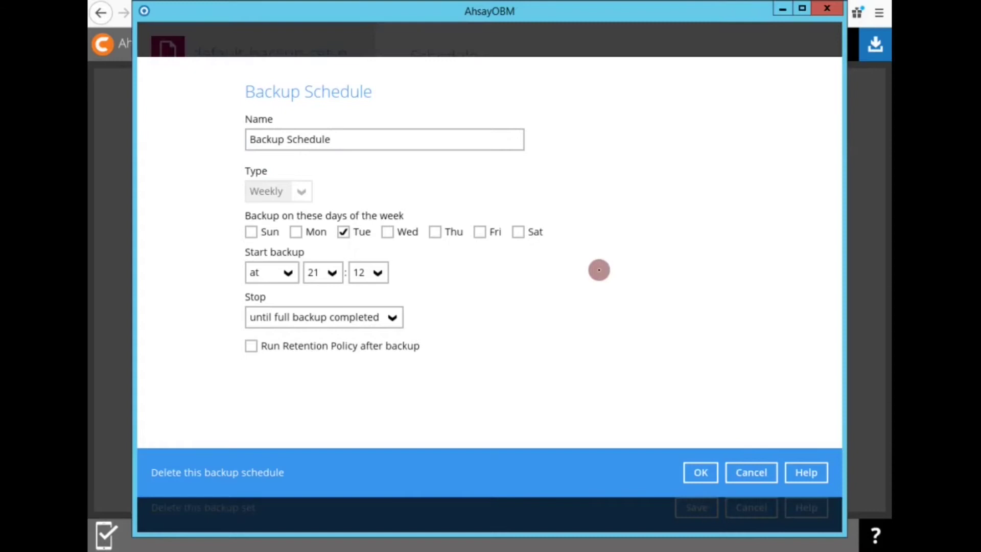
click(742, 470)
Add a Daily 21:14 schedule and delete the old weekly schedule
click(431, 183)
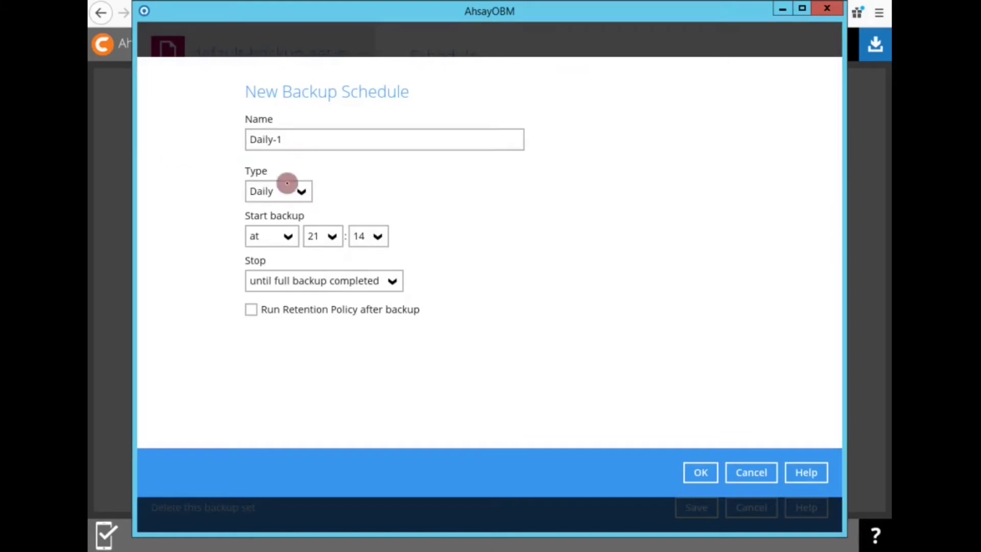
click(287, 188)
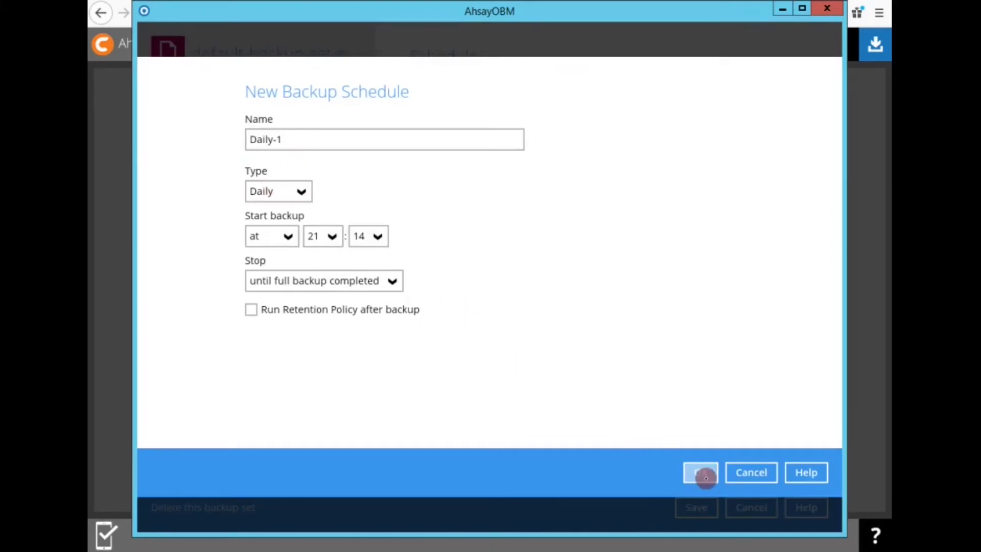
click(706, 477)
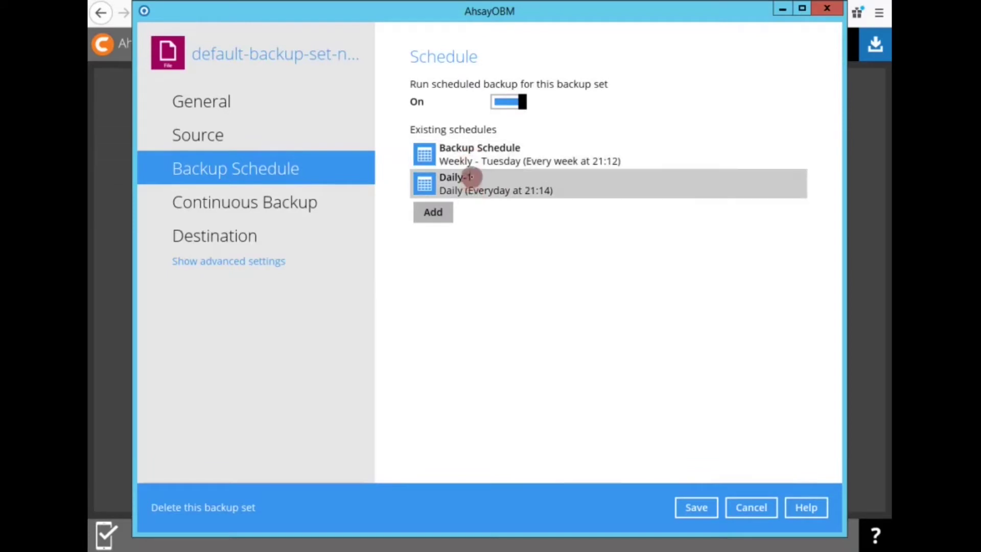
click(471, 163)
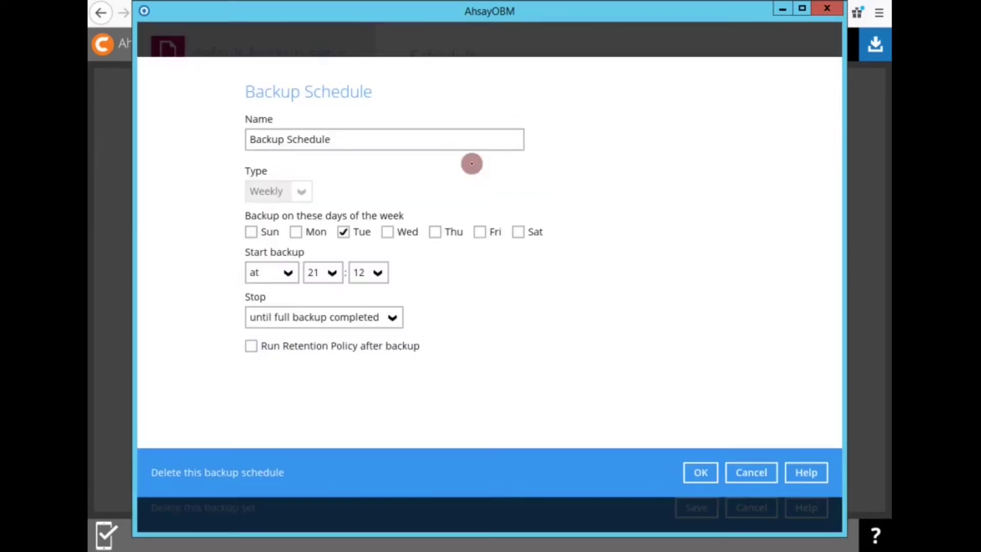
click(247, 475)
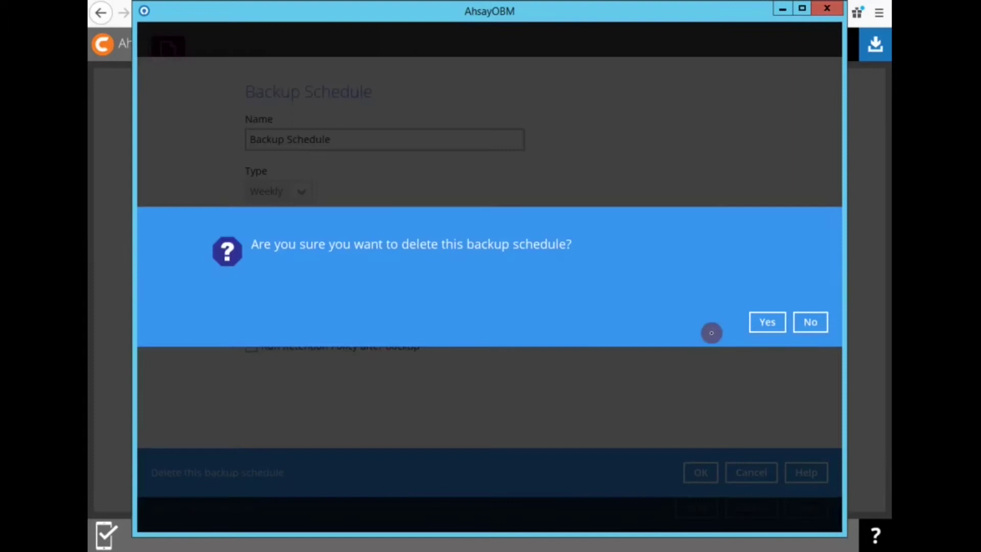
click(763, 327)
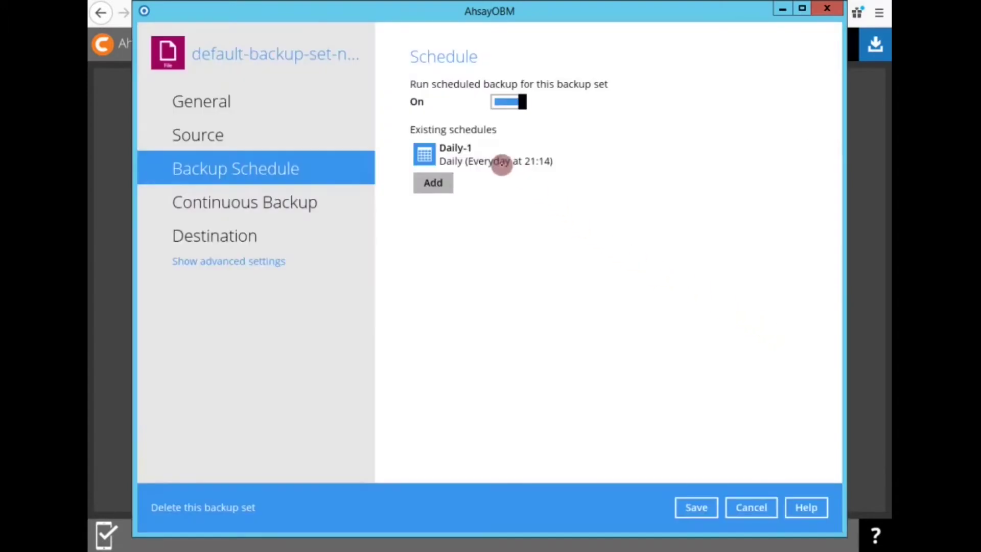
Rename the Daily-1 schedule to 'Backup Schedule' and save the backup set
click(492, 163)
triple_click(406, 140)
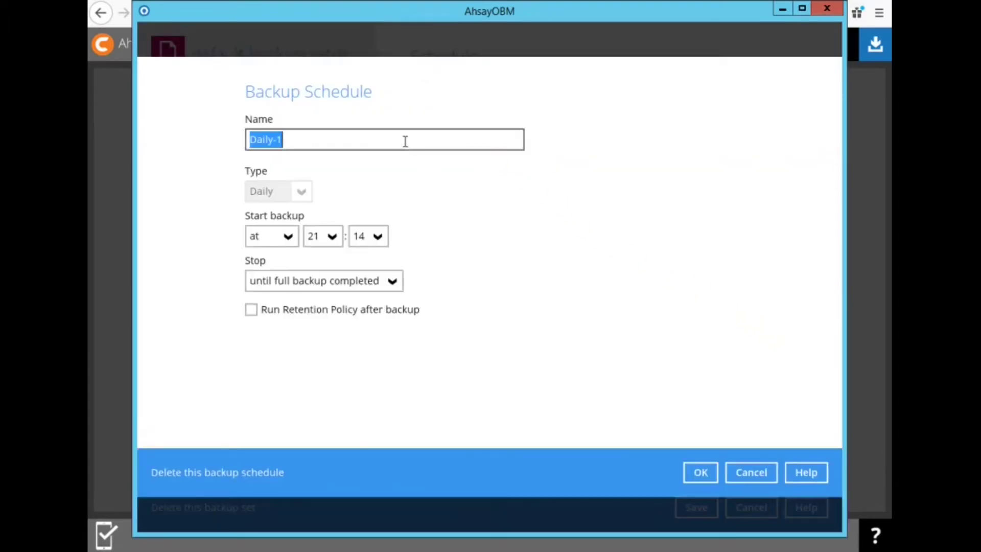
text(Backup Schedule)
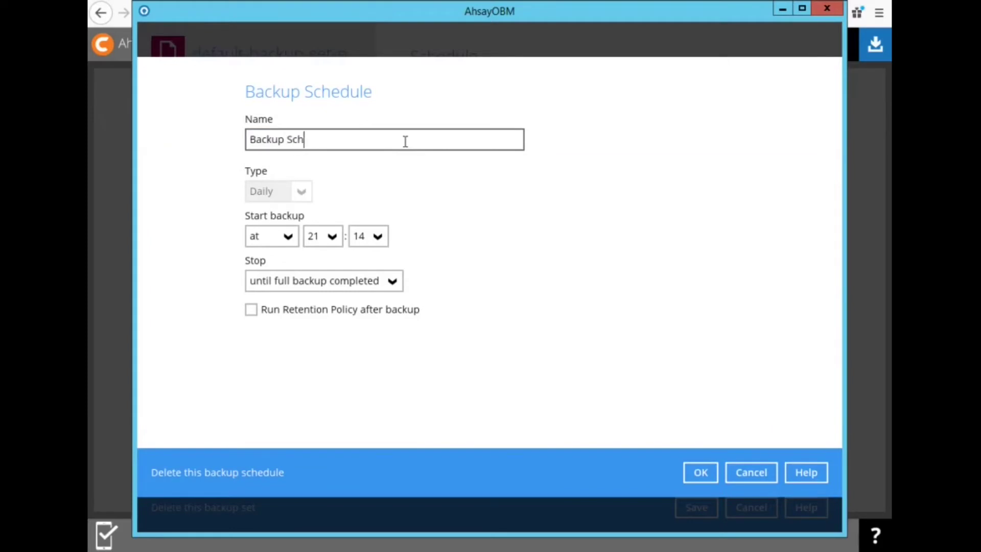
click(701, 473)
click(696, 508)
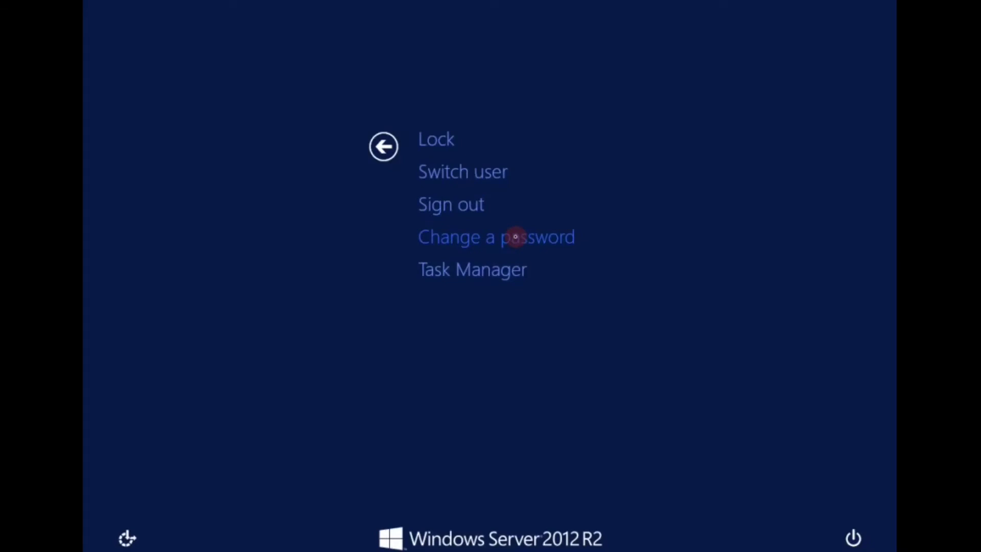
Enter the Administrator's old password, then the new password and its confirmation, in Change a password
click(516, 237)
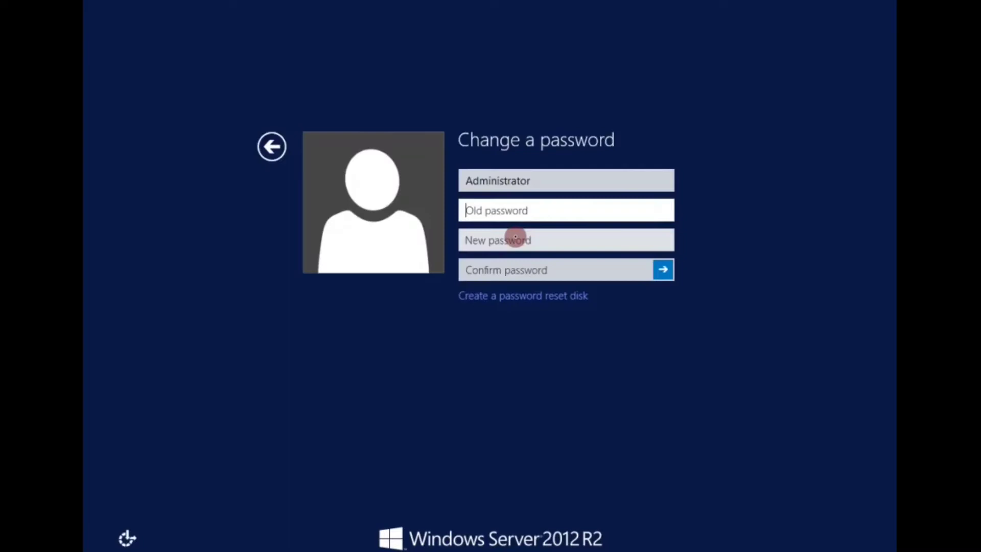
text(****)
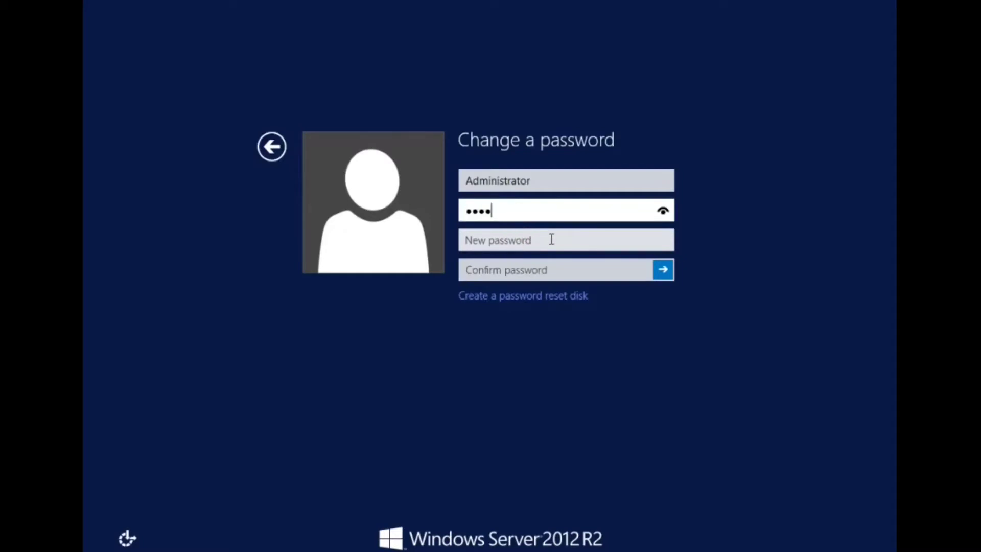
text(********)
click(562, 240)
text(*)
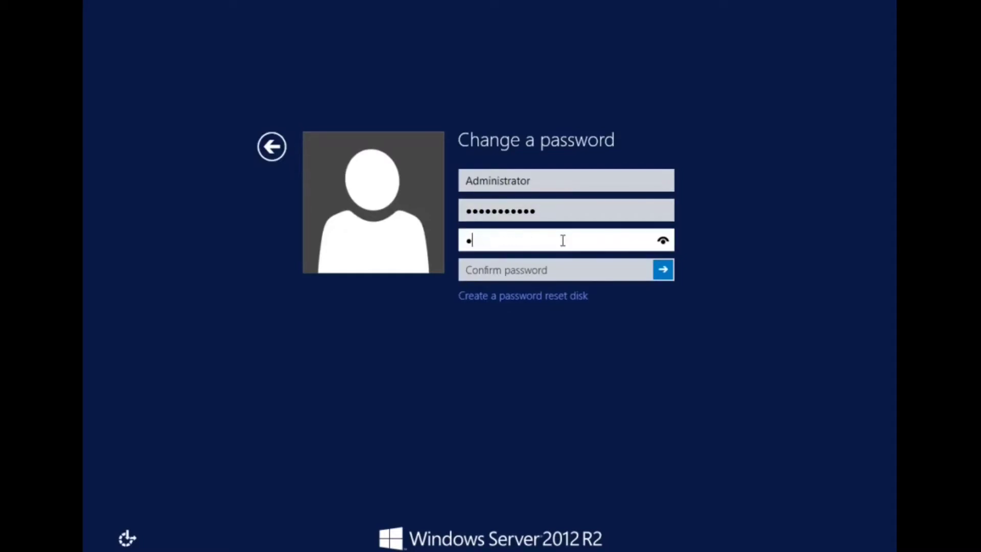
text(*******************)
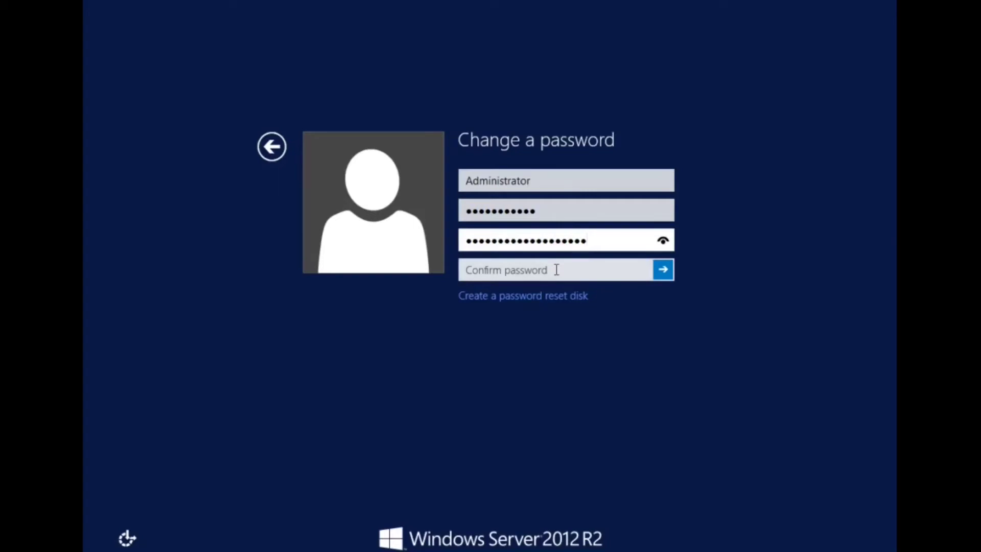
click(556, 270)
text(*****************)
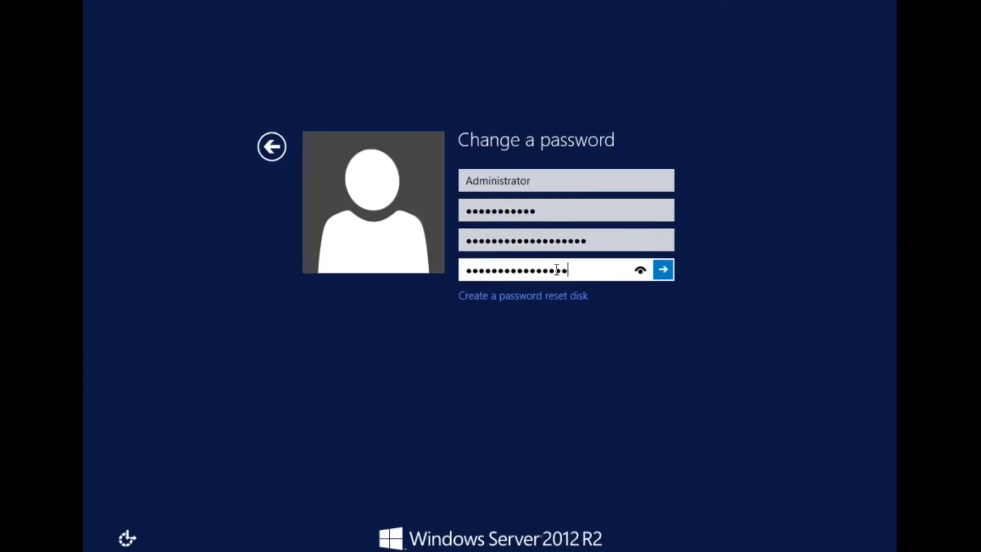
text(***)
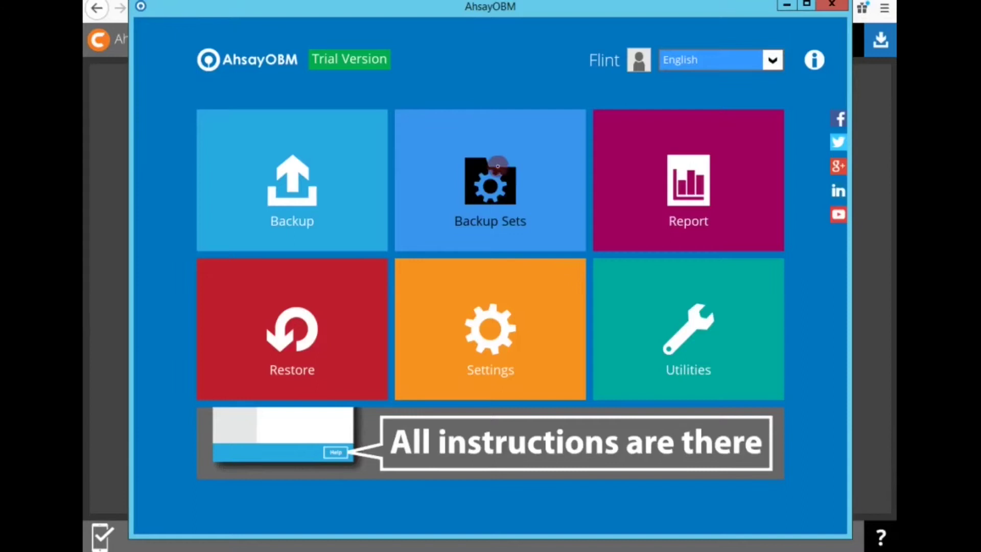
Replace the stored Windows authentication password of default-backup-set-name-1 with the new password
click(497, 167)
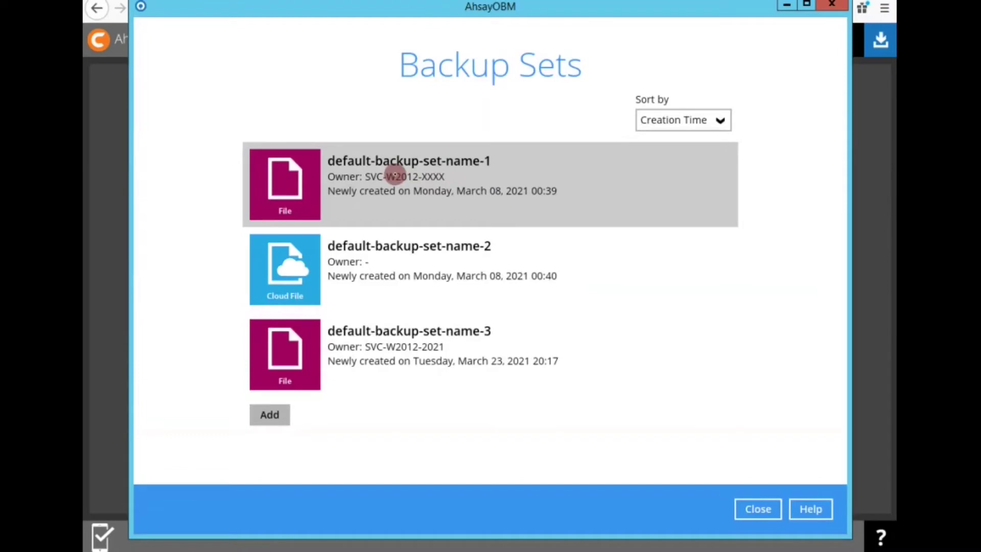
click(412, 175)
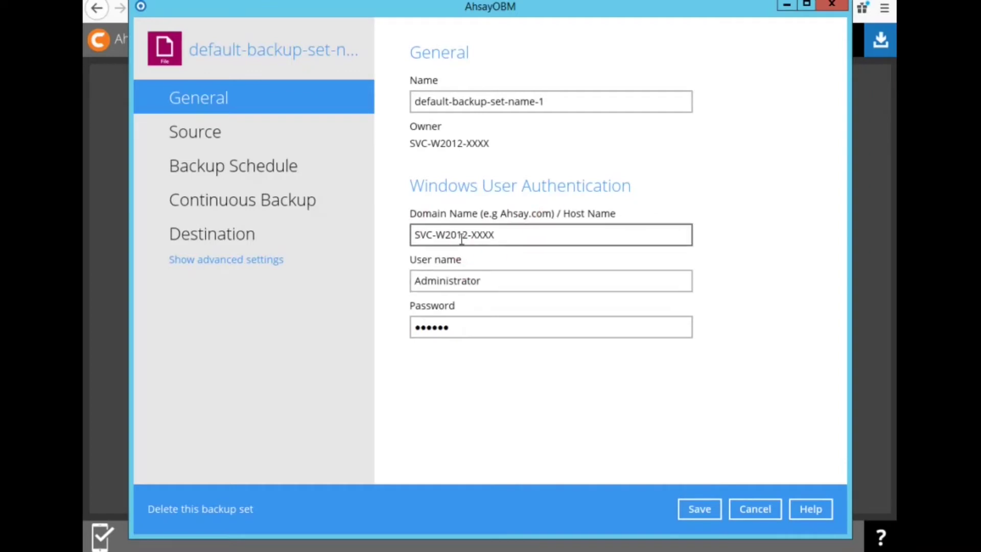
click(445, 329)
text(••)
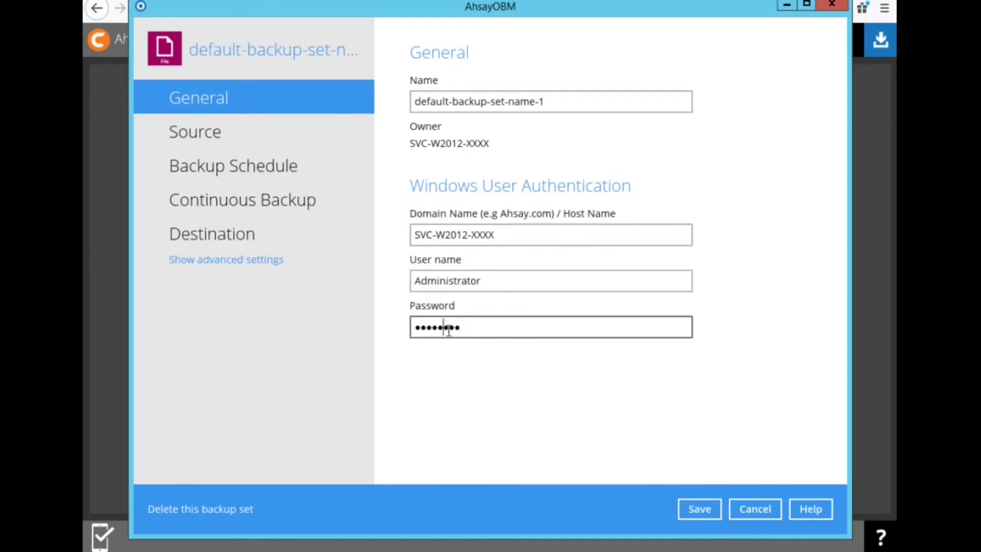
double_click(449, 330)
key(BackSpace)
text(••••••••••••••••••••)
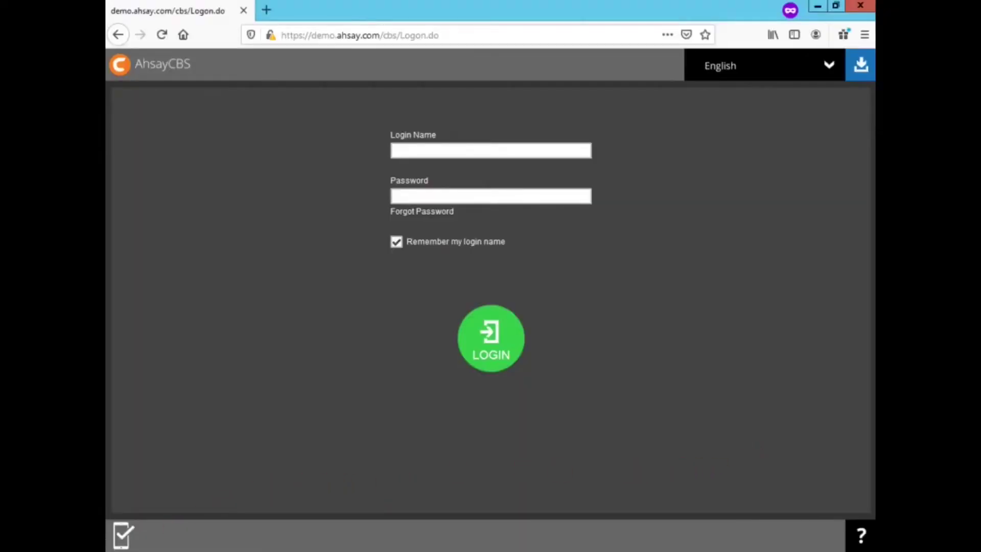
Open Services and start the Ahsay Online Backup Manager Services service
key(super)
text(a)
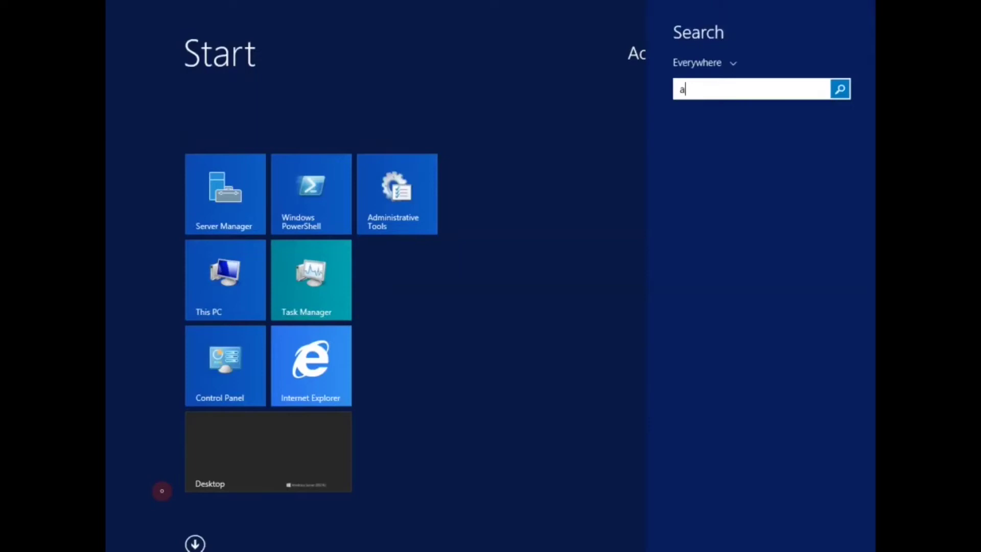
text(erv)
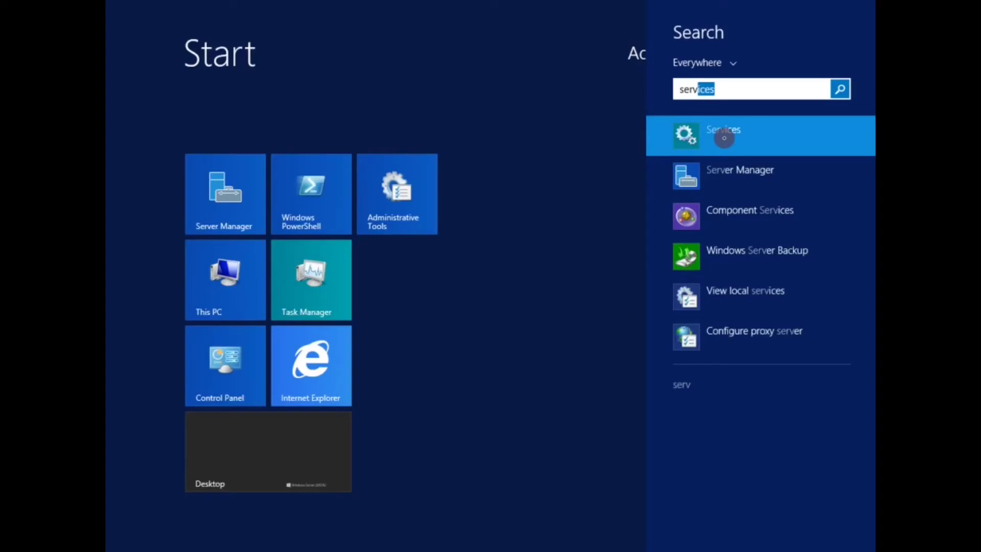
click(724, 138)
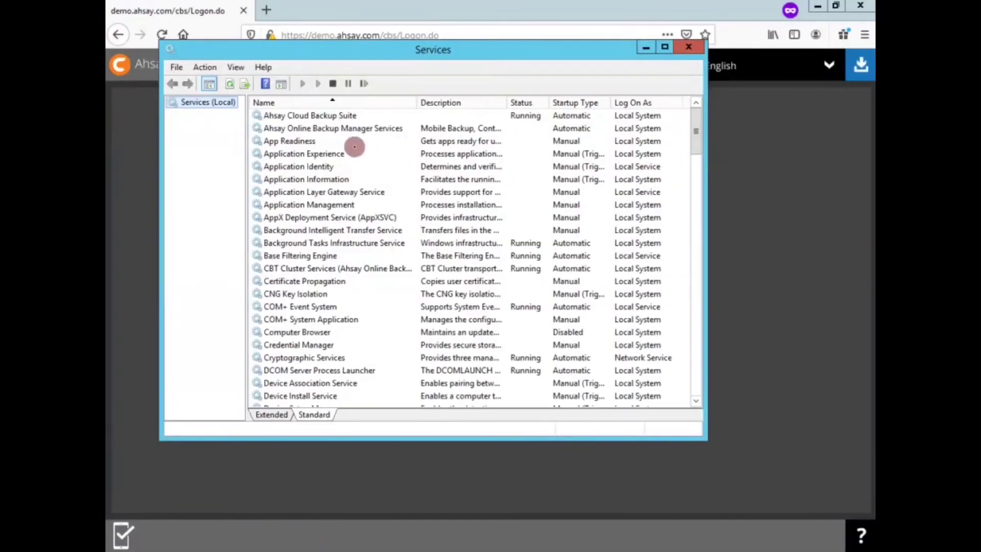
click(324, 128)
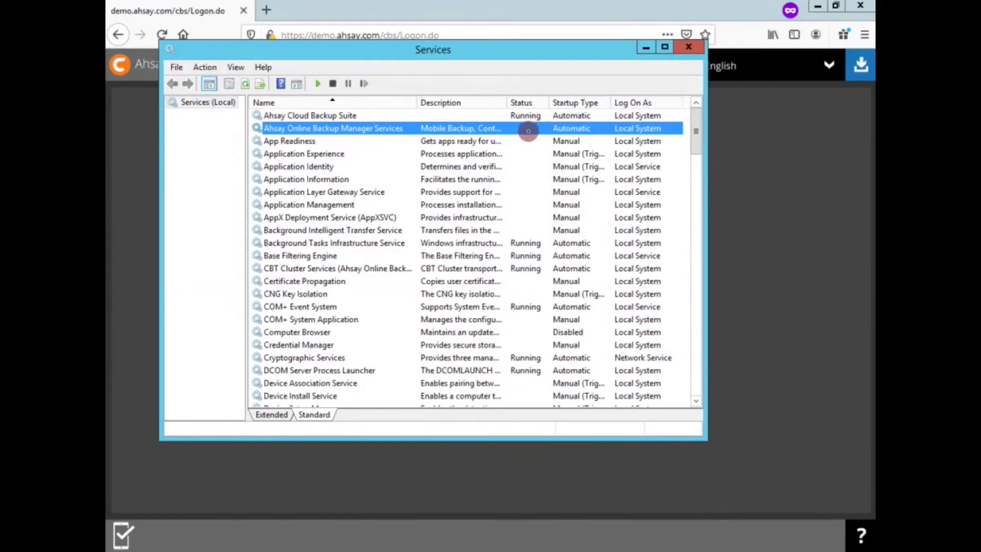
right_click(525, 131)
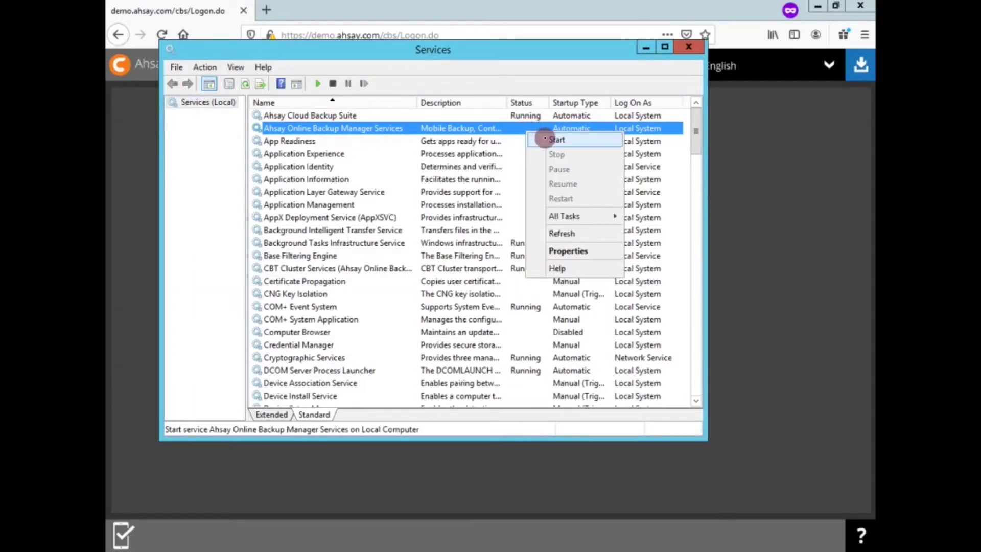
click(544, 139)
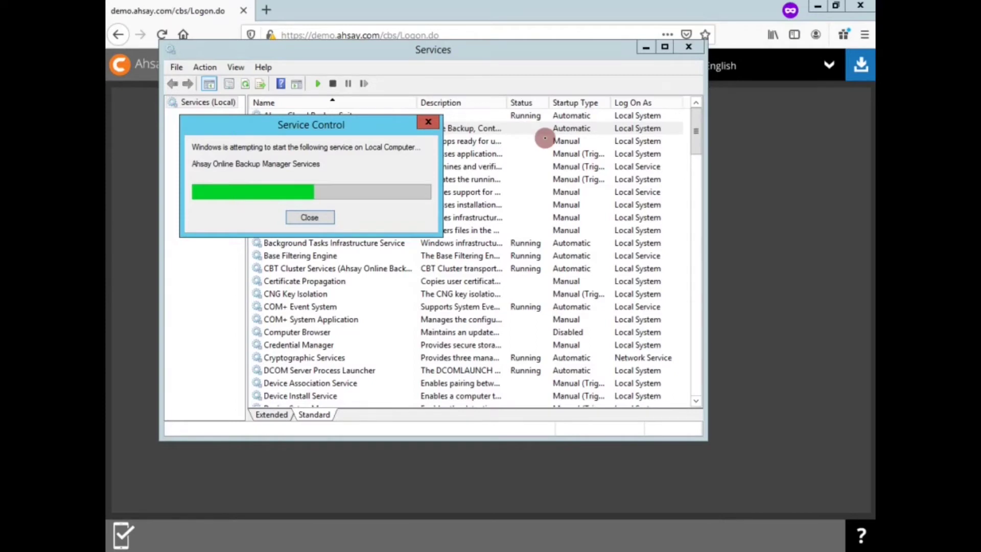
Open the service's Properties and highlight the OBScheduler description text
double_click(479, 128)
click(390, 172)
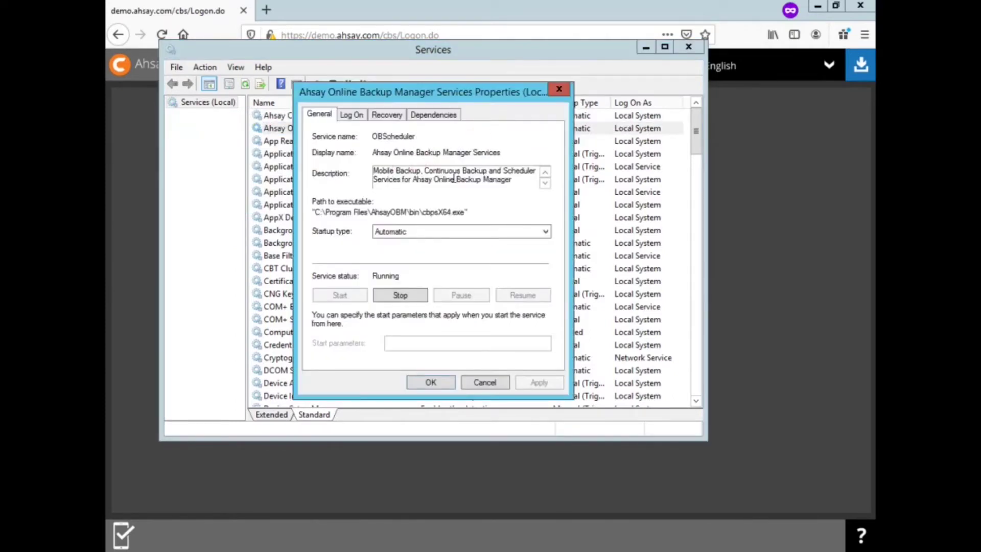
double_click(511, 170)
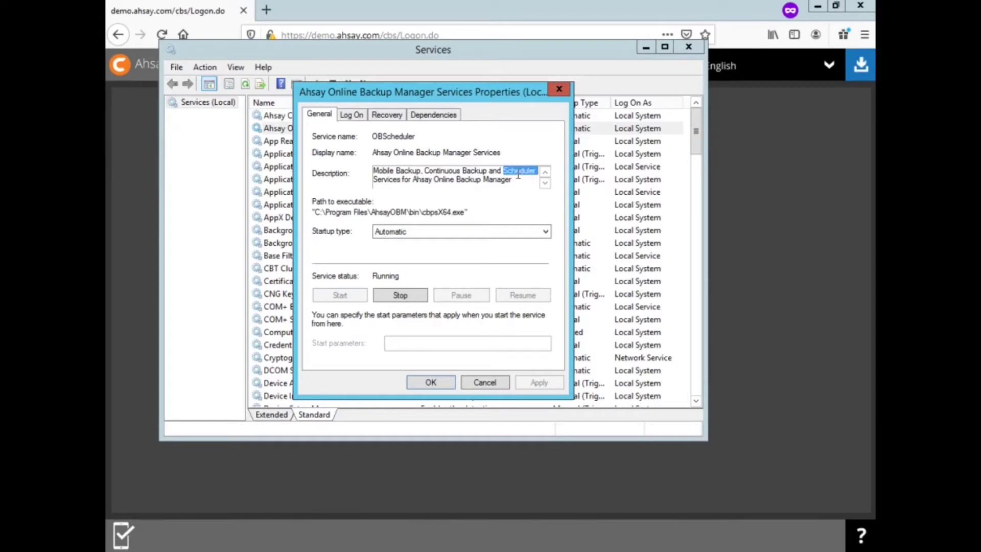
shift+click(399, 181)
shift+click(519, 181)
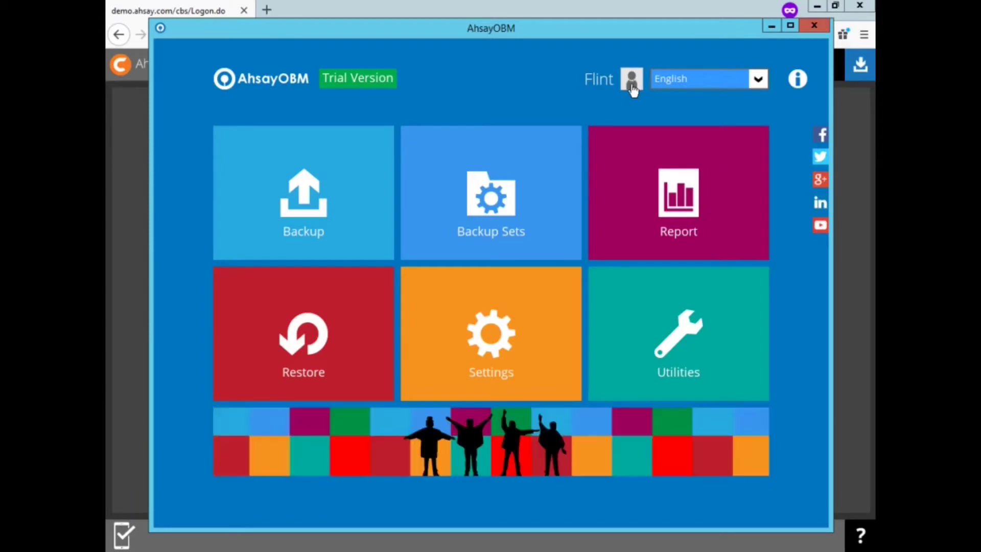
Show the profile Time Zone GMT-08:00 (PDT) unchanged, then open the profile help
click(632, 82)
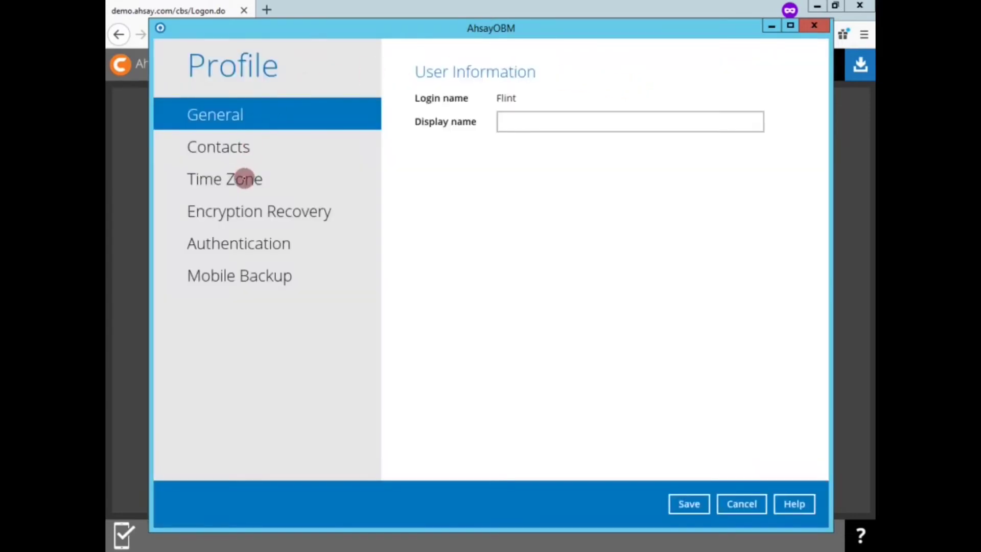
click(245, 179)
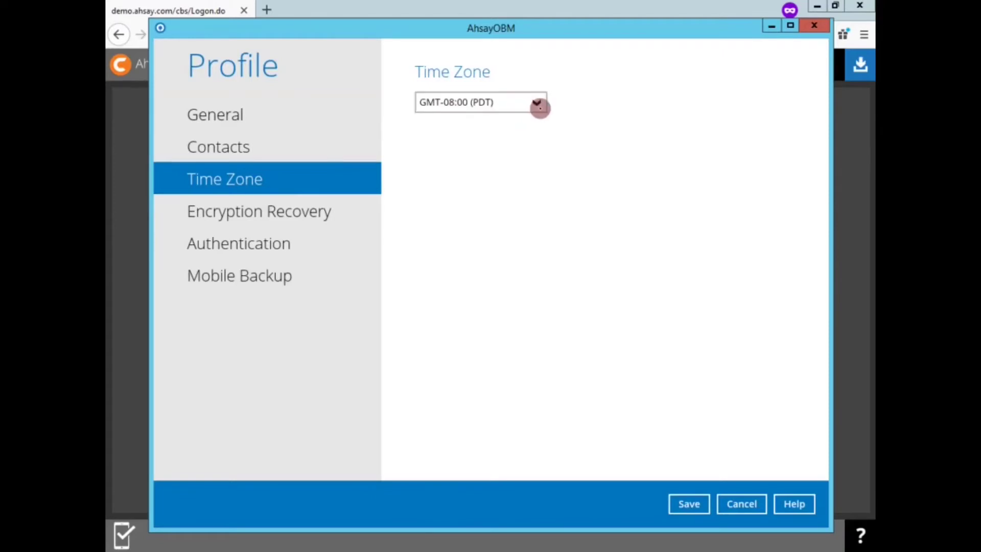
click(538, 103)
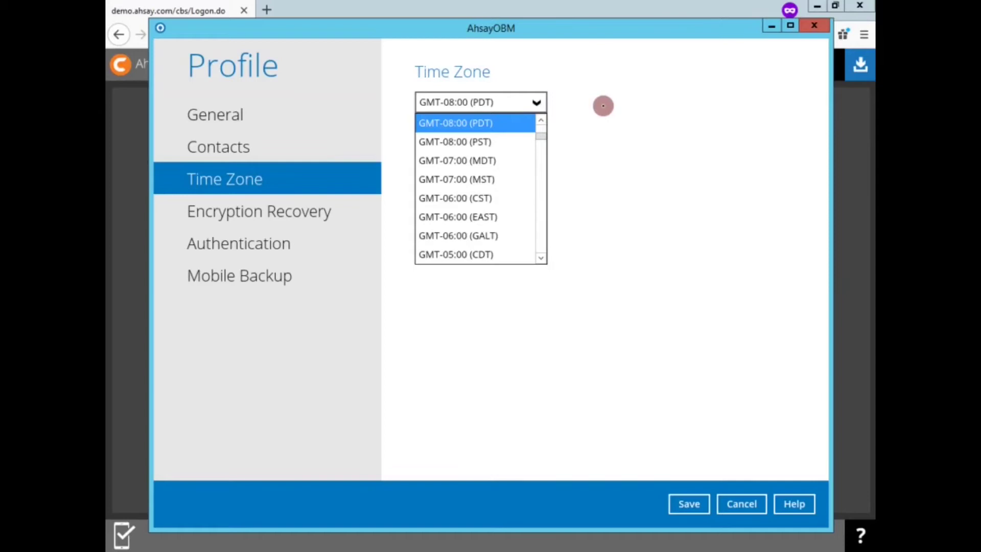
click(613, 106)
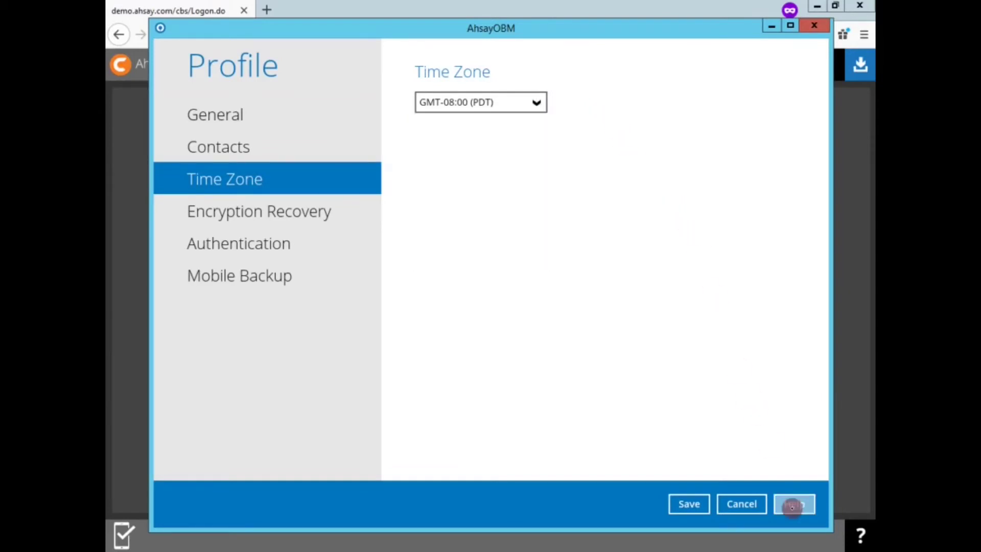
click(792, 505)
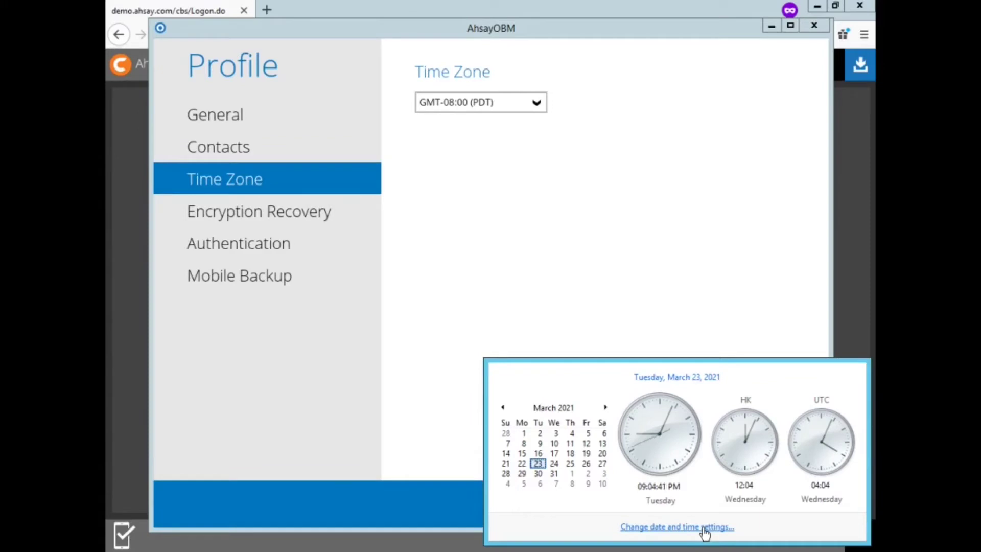
Open Windows date and time settings and highlight the (UTC-08:00) Pacific Time (US & Canada) time zone
click(704, 532)
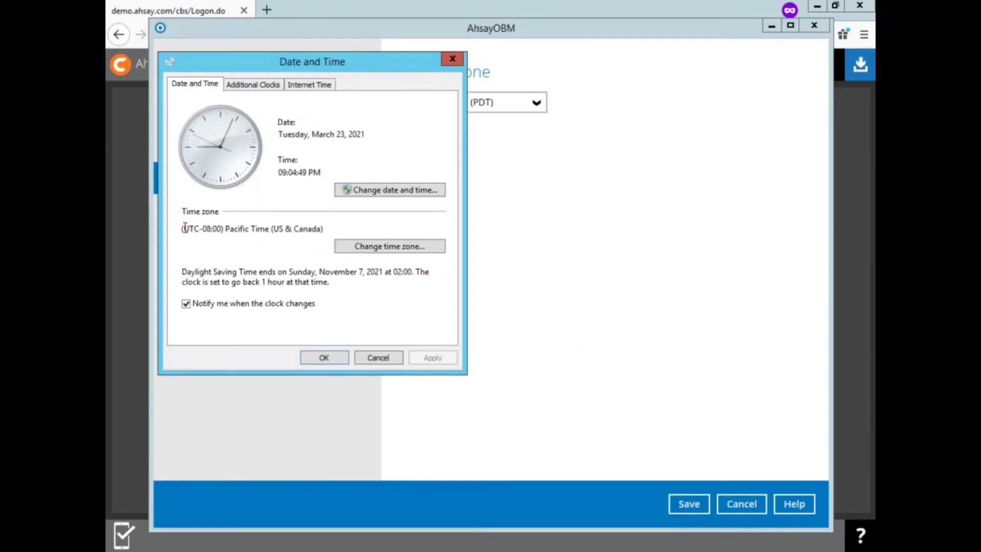
drag(323, 229, 209, 224)
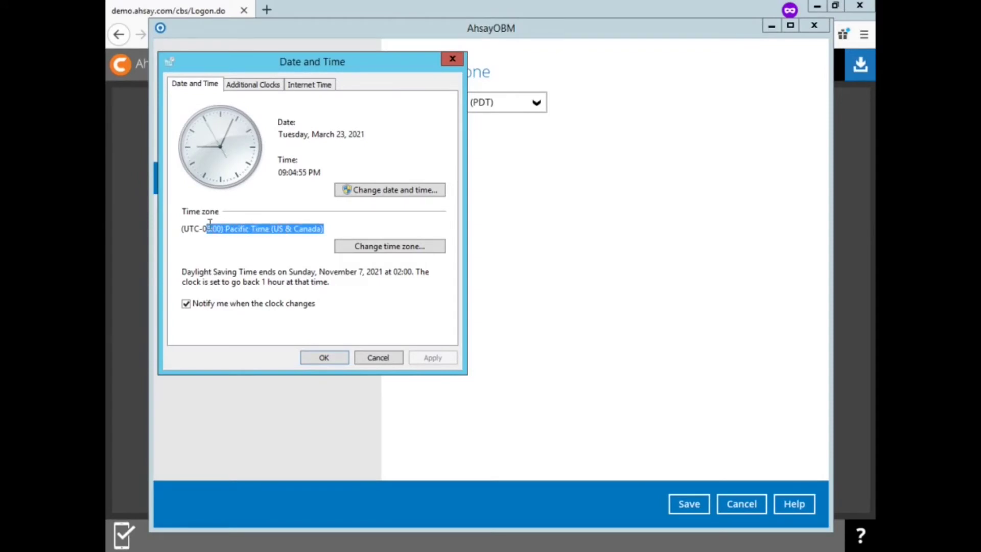
drag(209, 225, 222, 238)
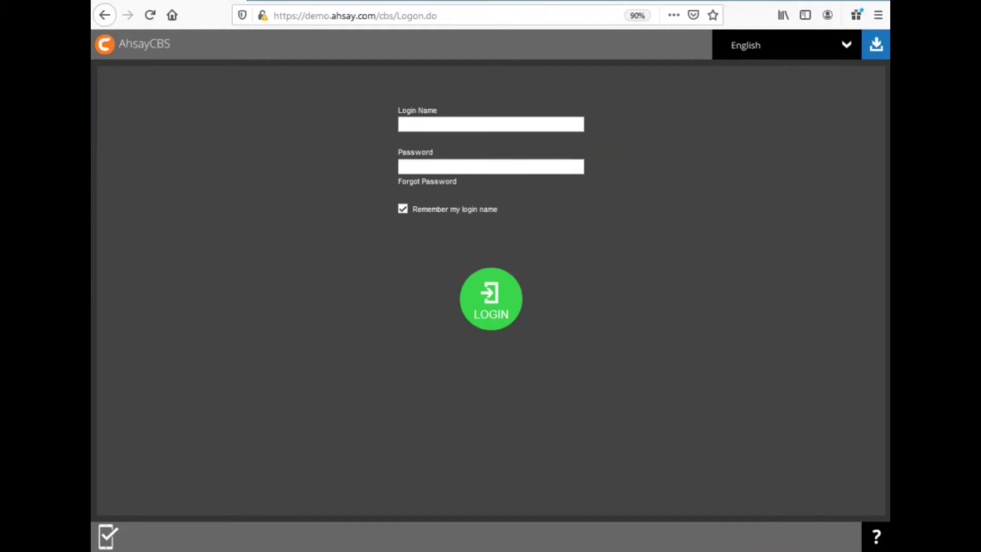
Show the Command Prompt's hostname output, then open AhsayOBM from its tray icon
click(291, 550)
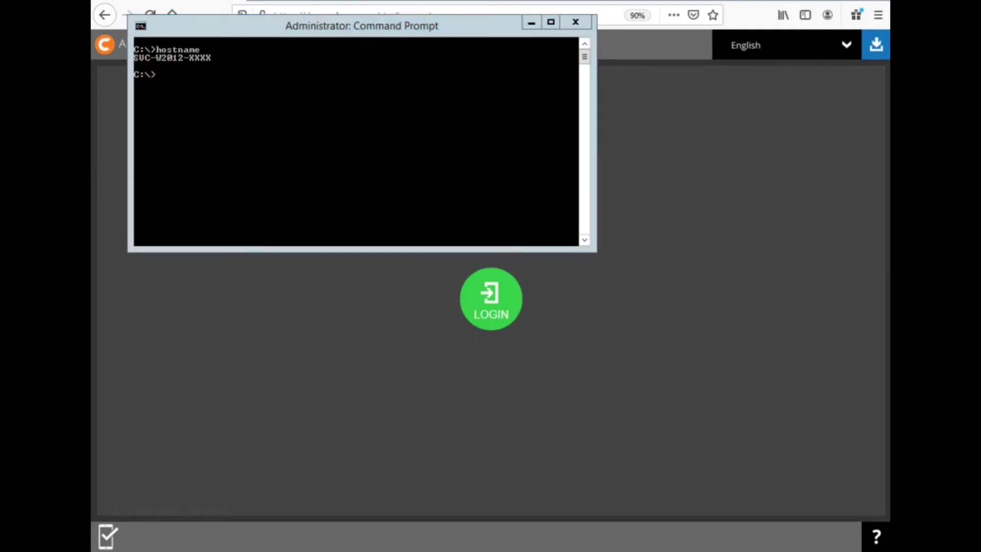
right_click(747, 400)
click(781, 416)
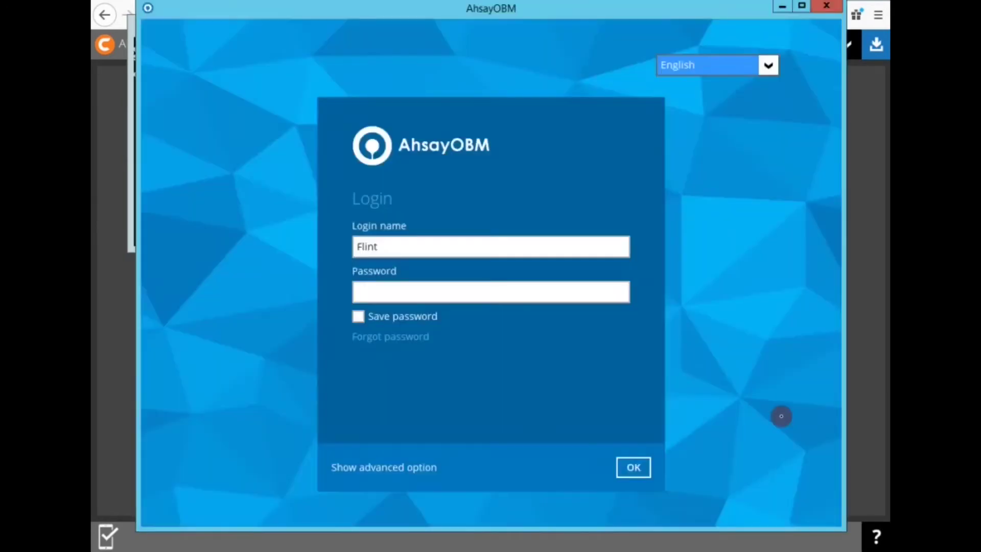
Log in to AhsayOBM with the login name and password, then open the Backup Sets list
key(Tab)
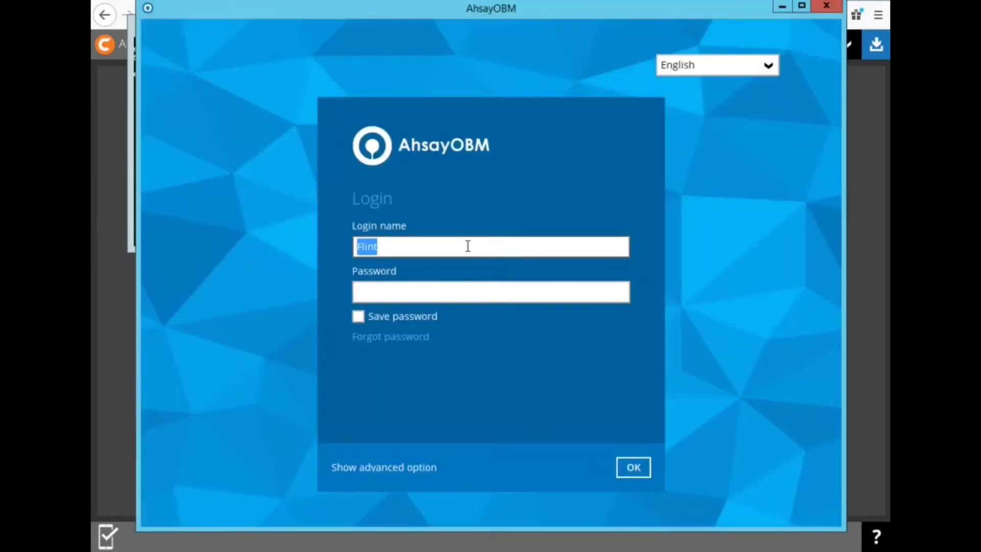
text(flint)
key(Tab)
text(***********)
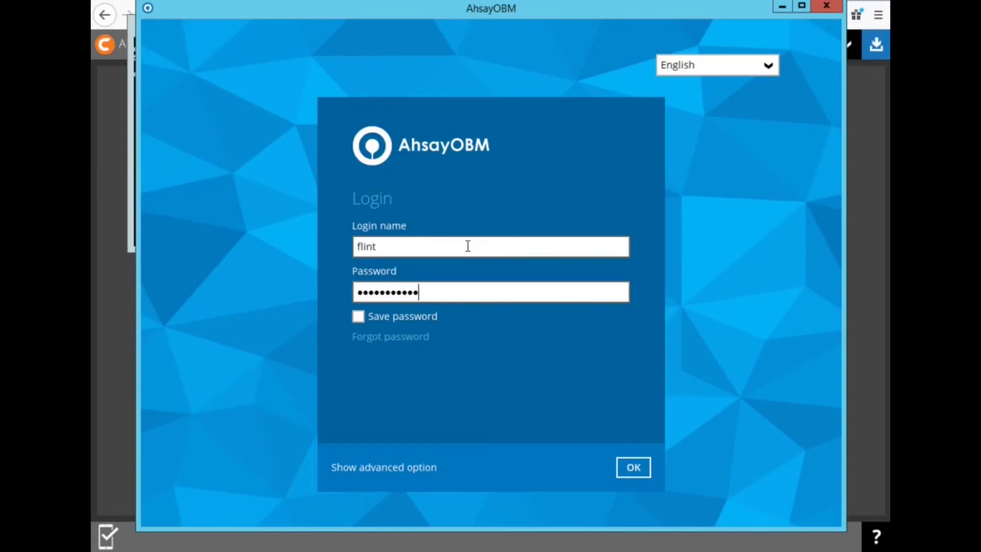
click(635, 466)
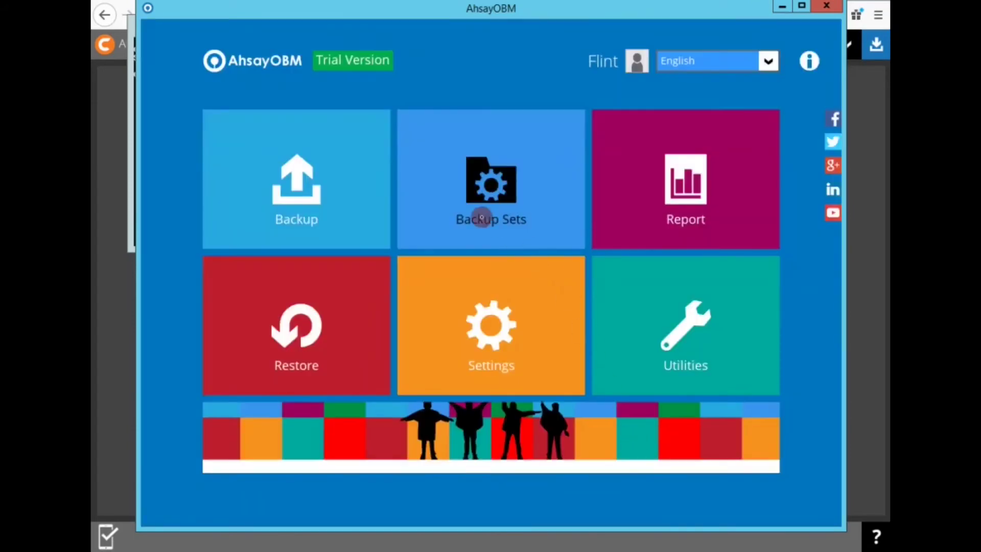
click(483, 212)
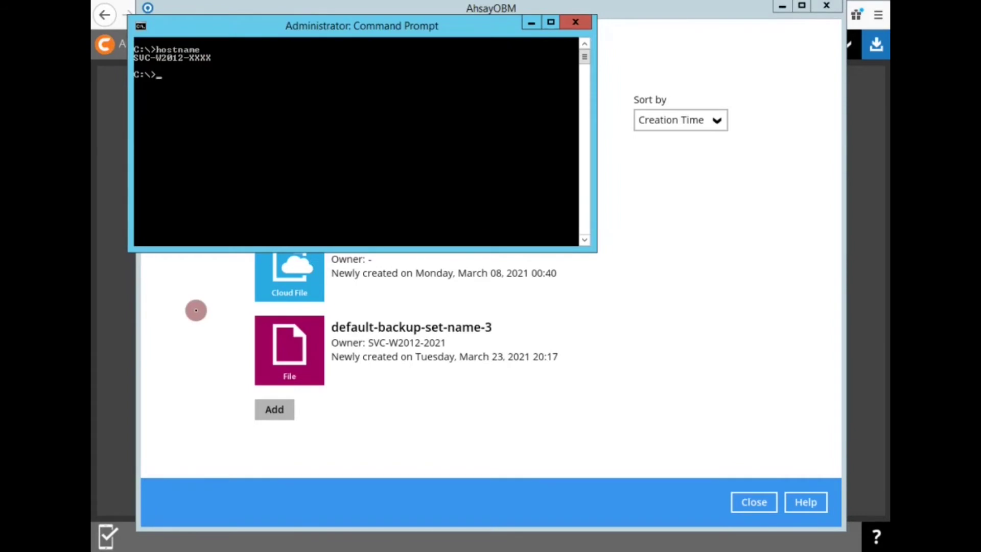
Open default-backup-set-name-1's settings and check its Domain Name / Host Name field
click(197, 312)
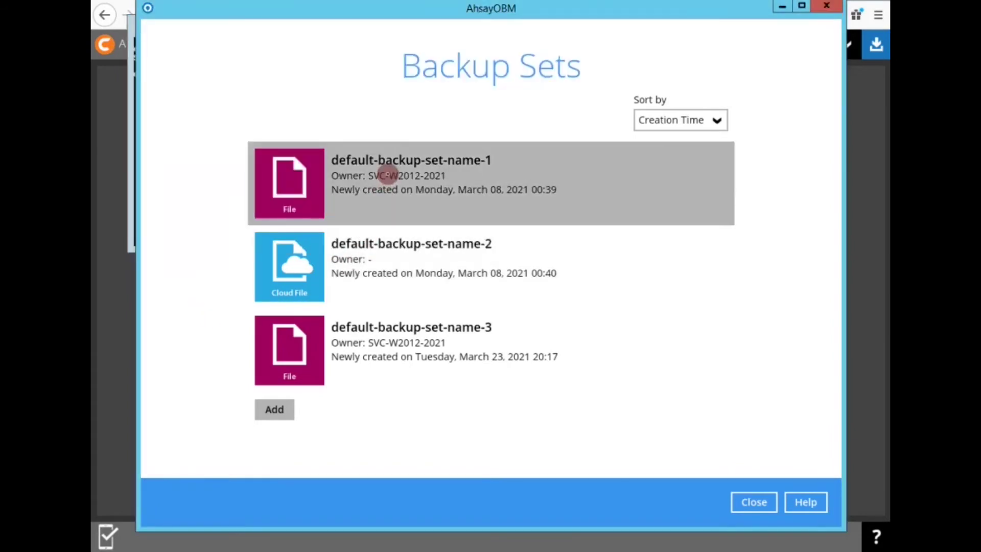
click(388, 175)
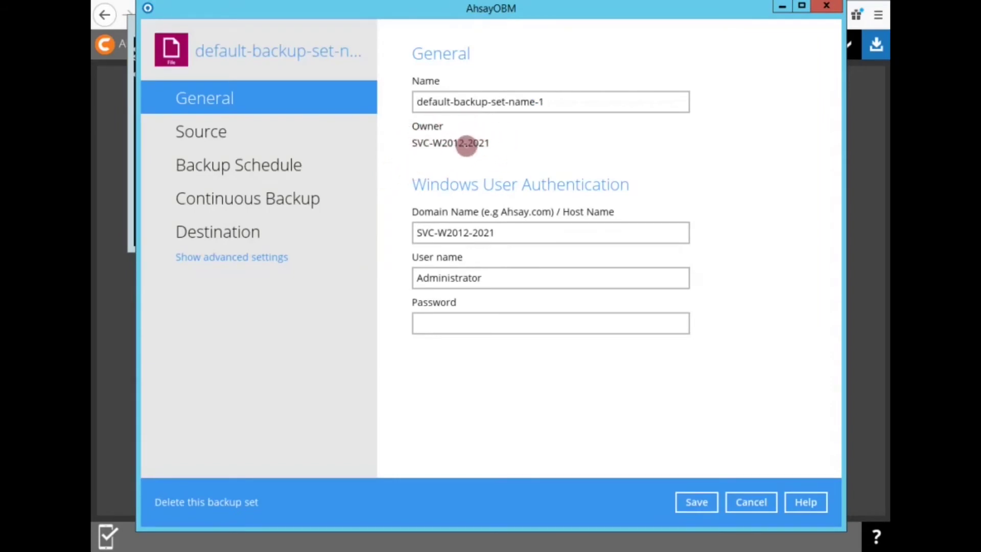
click(491, 234)
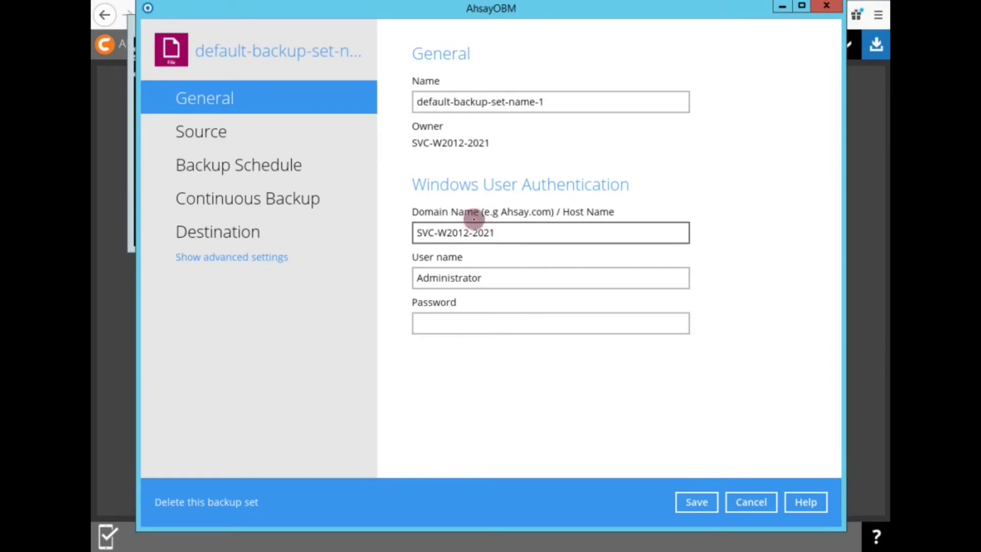
click(473, 219)
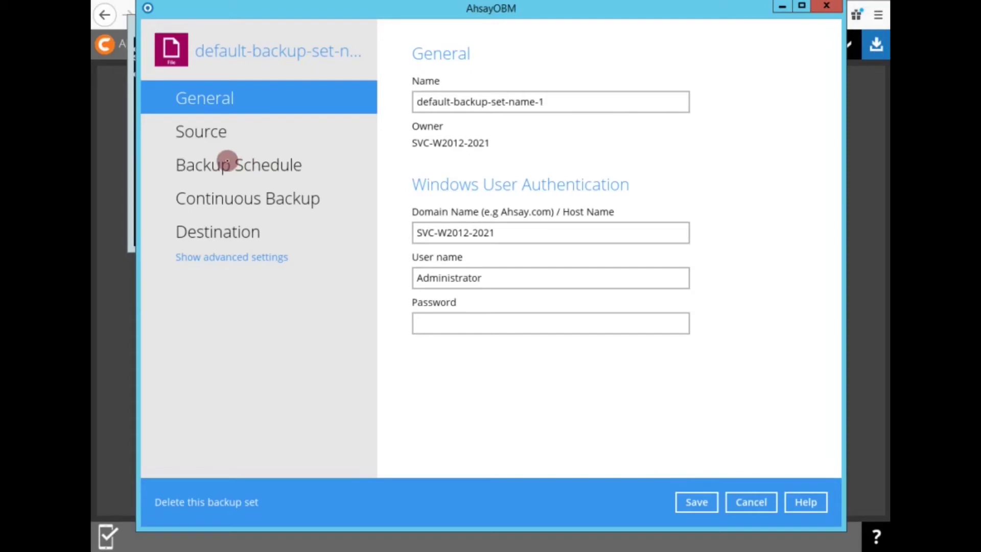
Turn on scheduled backup, accept taking ownership, and save the daily 20:00 schedule
click(228, 162)
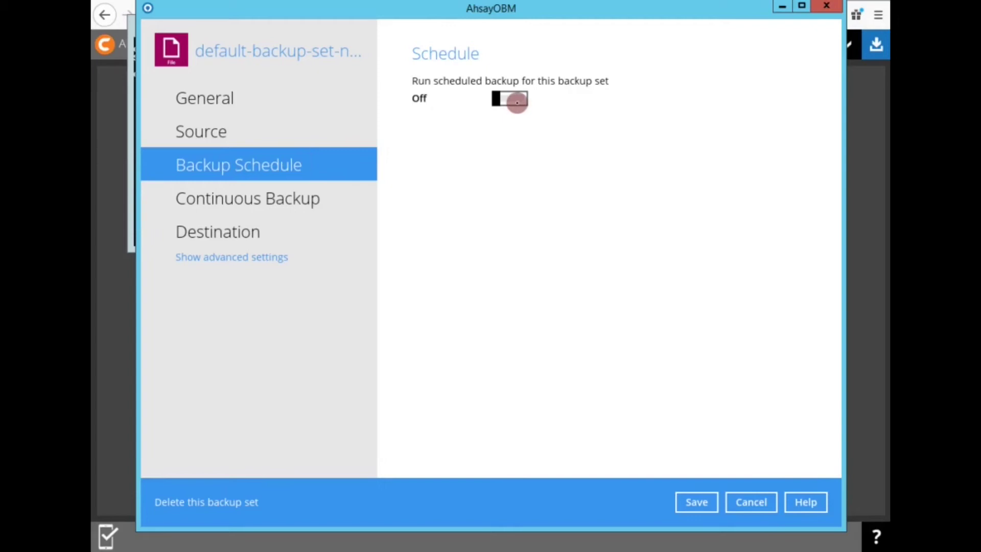
click(518, 103)
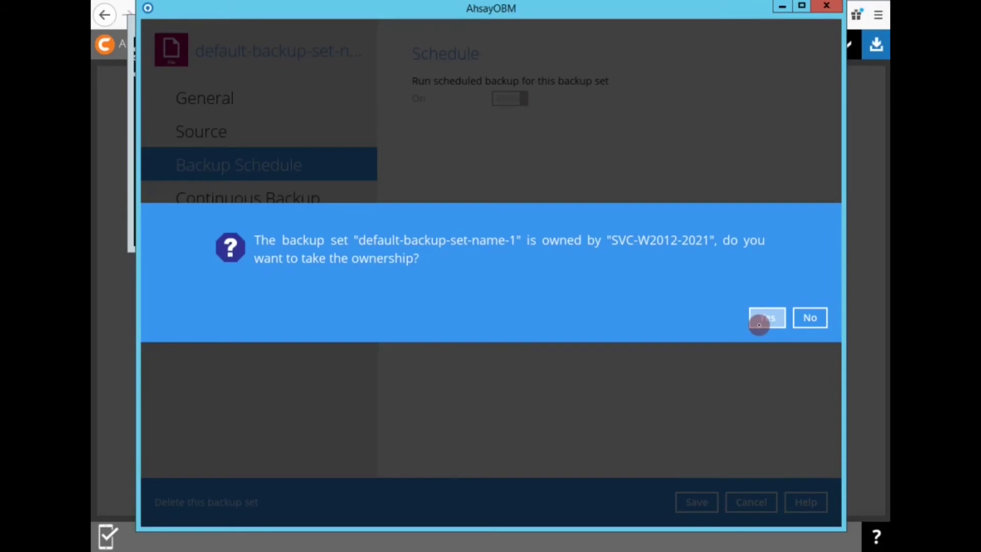
click(760, 325)
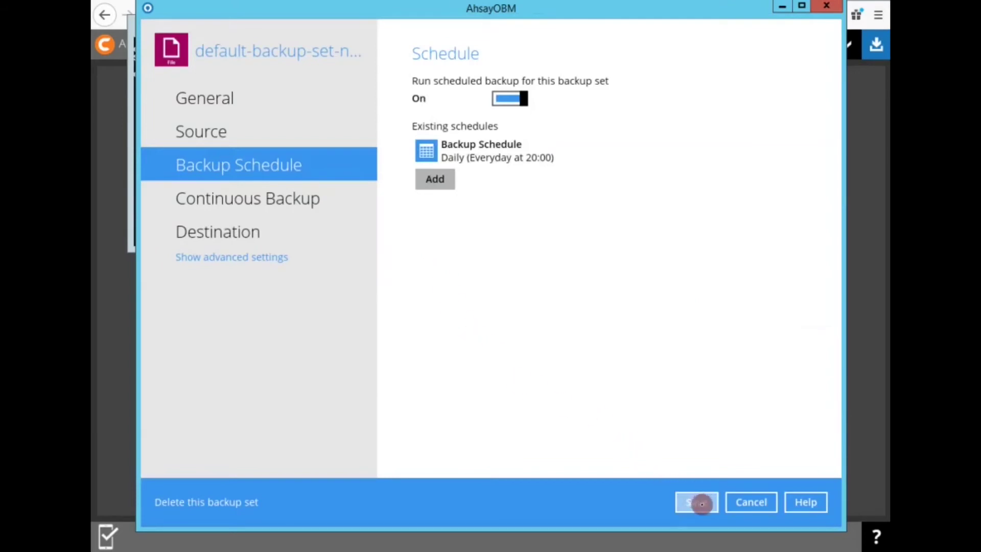
click(702, 504)
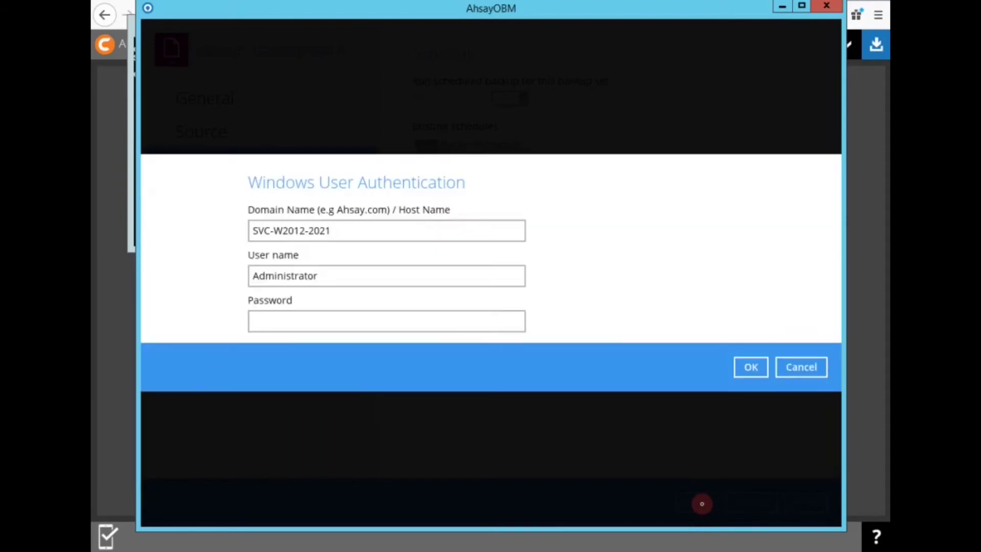
Change the host name to SVC-W2012-XXXX, enter the Administrator password and confirm authentication
click(324, 311)
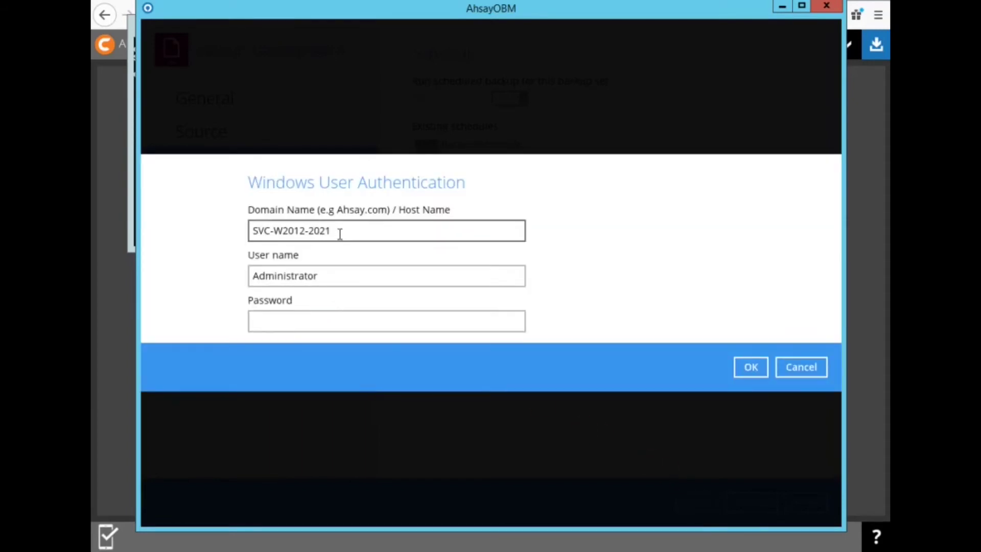
key(BackSpace)
key(BackSpace)
key(BackSpace)
key(BackSpace)
text(XXXX)
key(Tab)
key(Tab)
text(***)
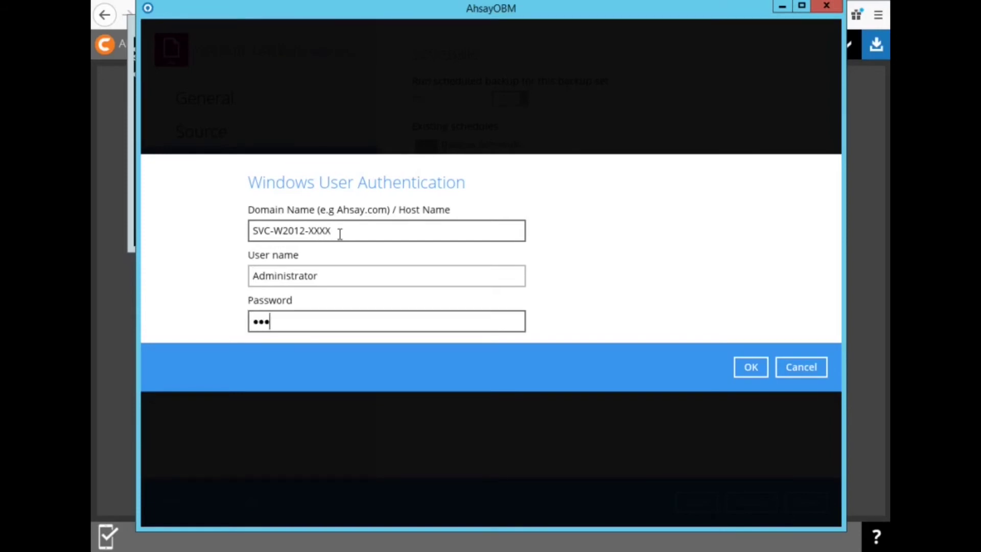
text(***)
key(BackSpace)
key(BackSpace)
key(BackSpace)
text(******)
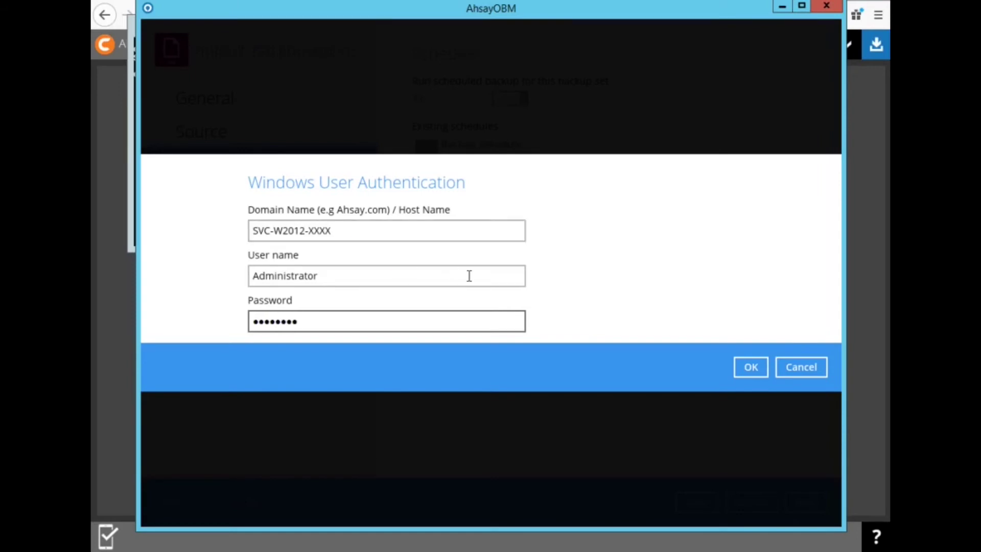
click(750, 366)
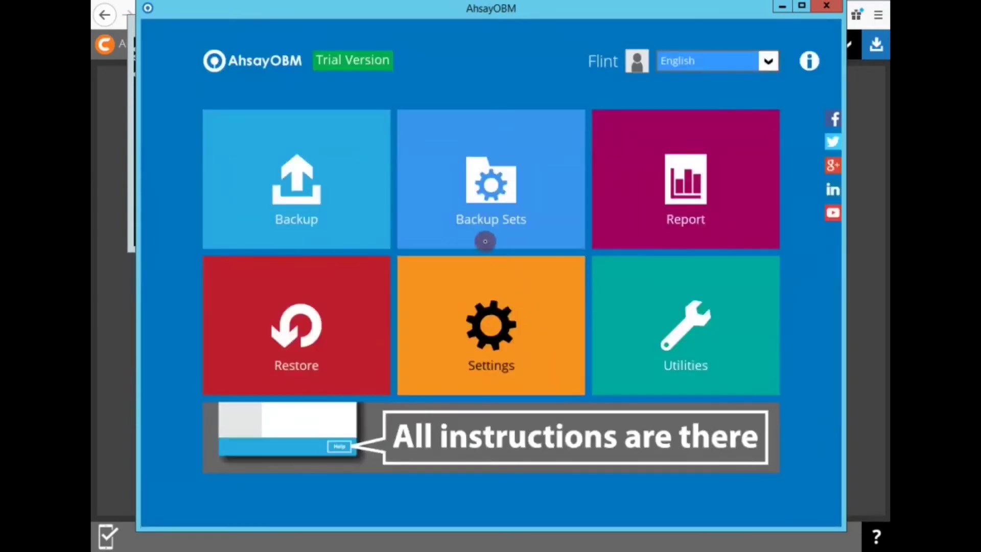
click(429, 218)
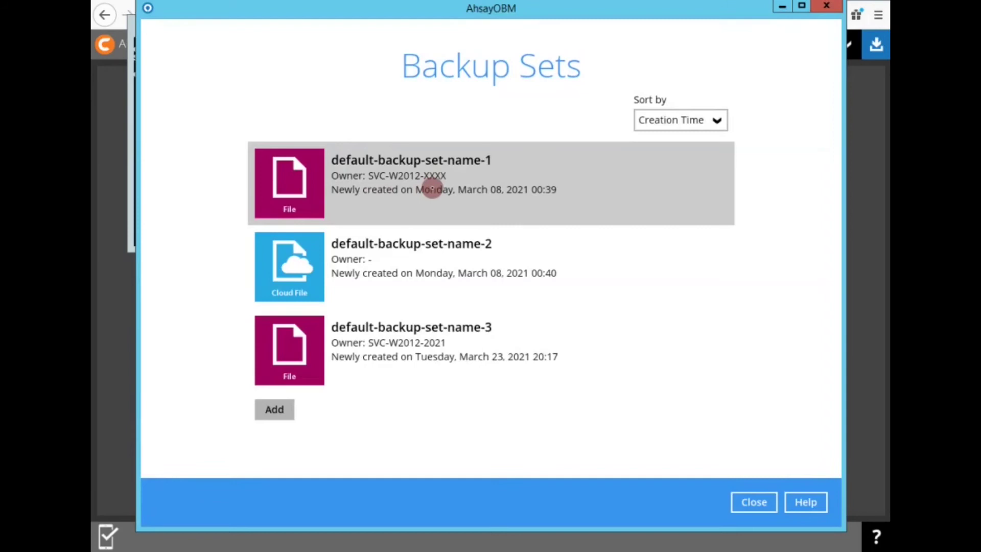
click(432, 190)
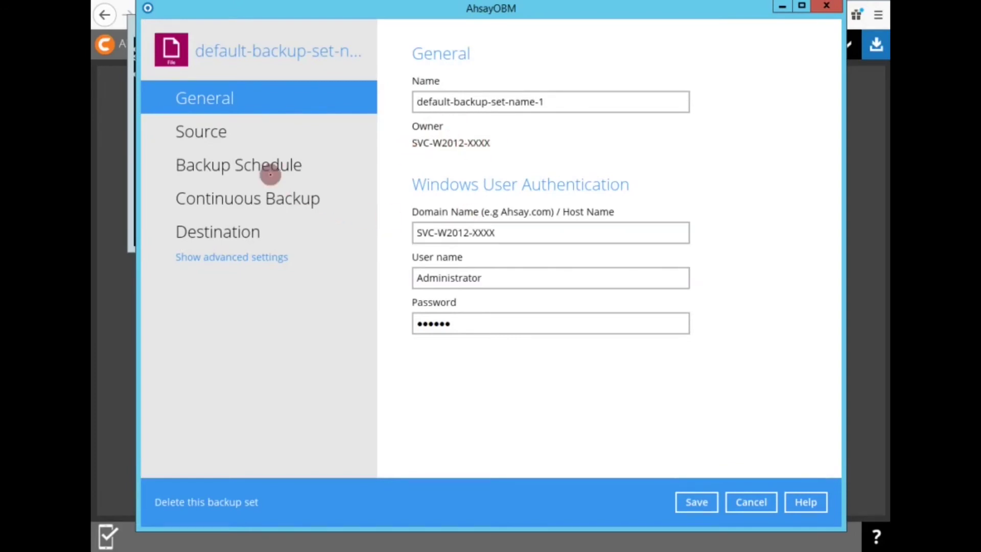
click(245, 162)
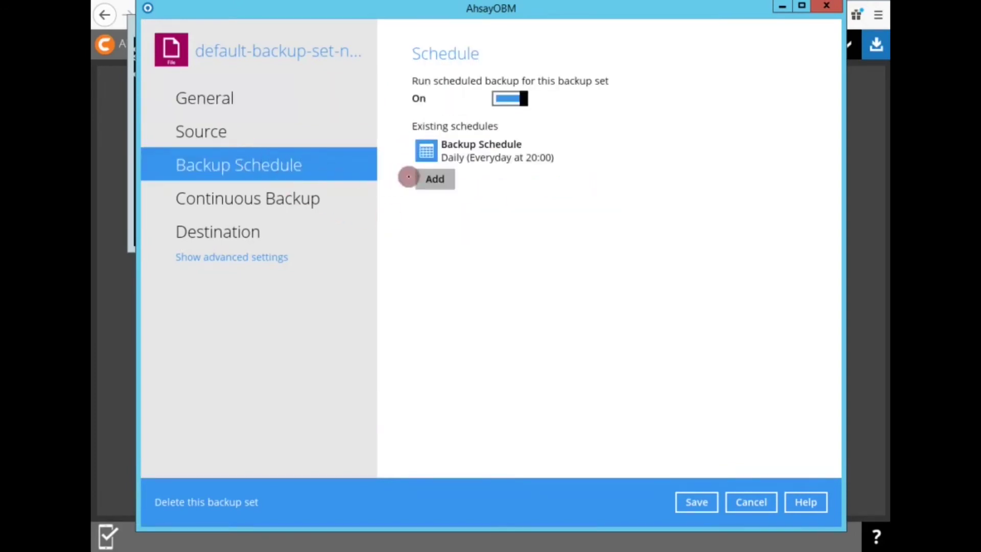
click(475, 151)
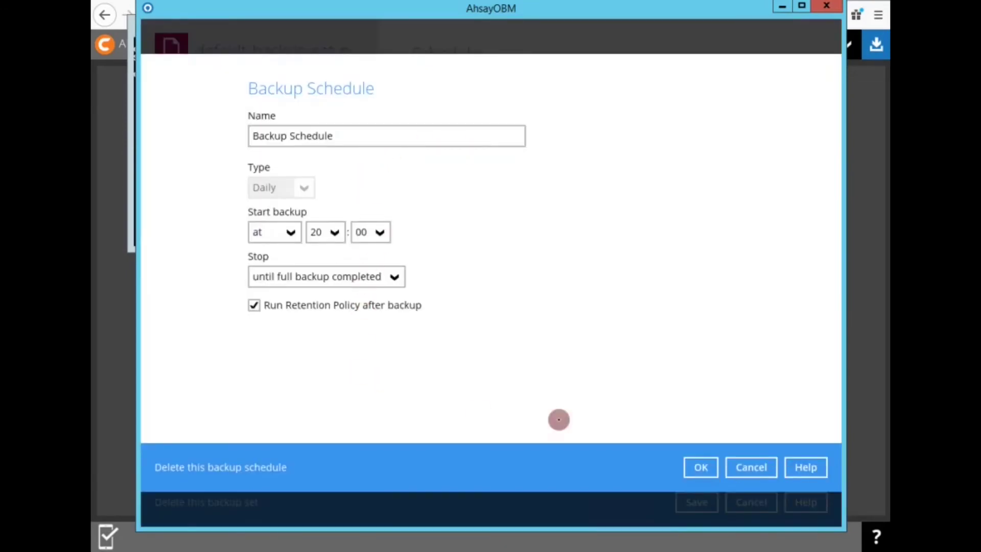
click(754, 466)
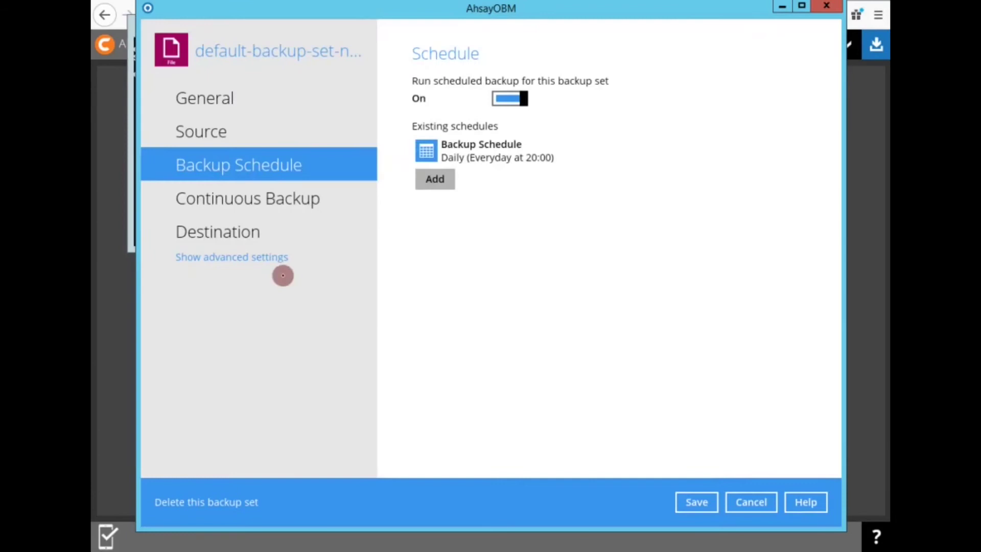
click(257, 261)
click(752, 503)
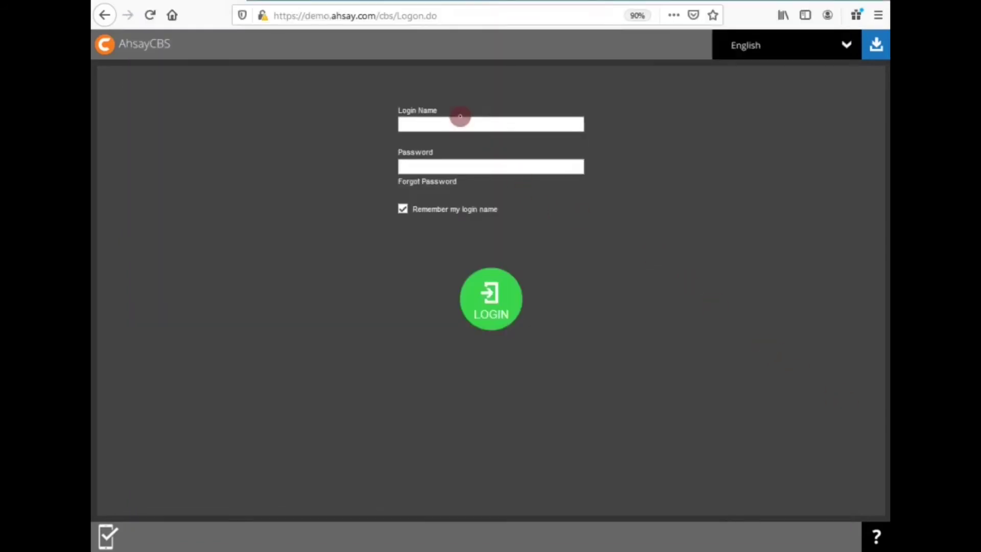
Sign in to the AhsayCBS web console with the user's login name and password
click(460, 118)
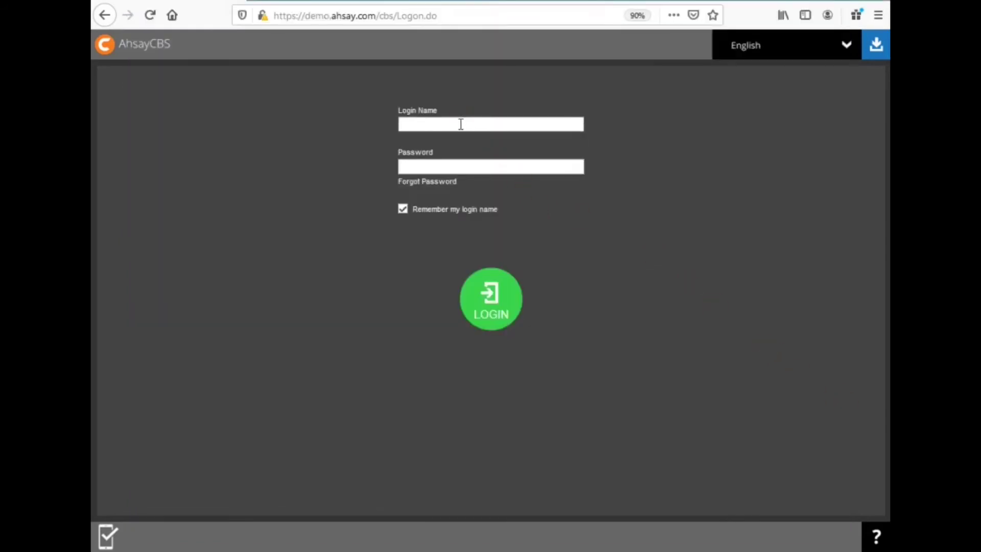
text(flint)
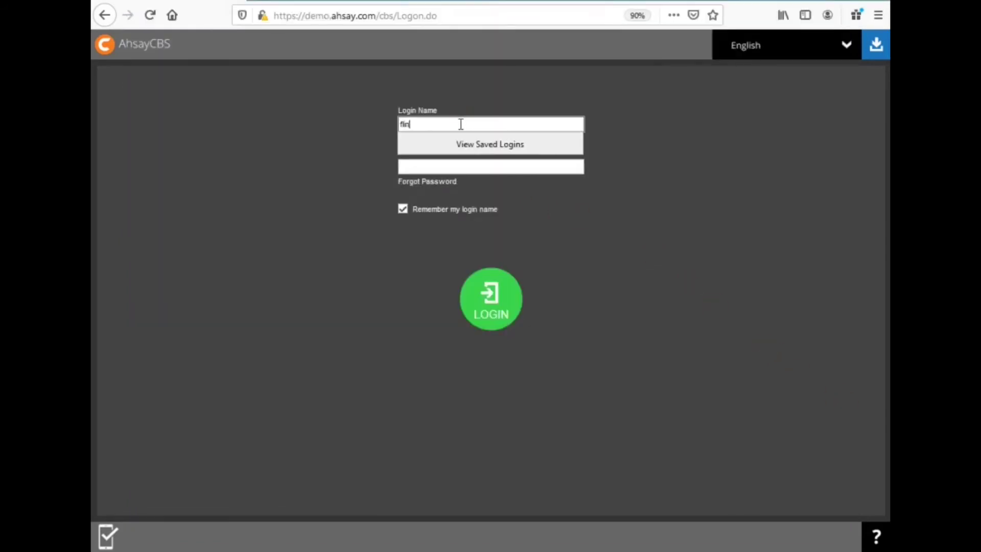
key(Tab)
text(************)
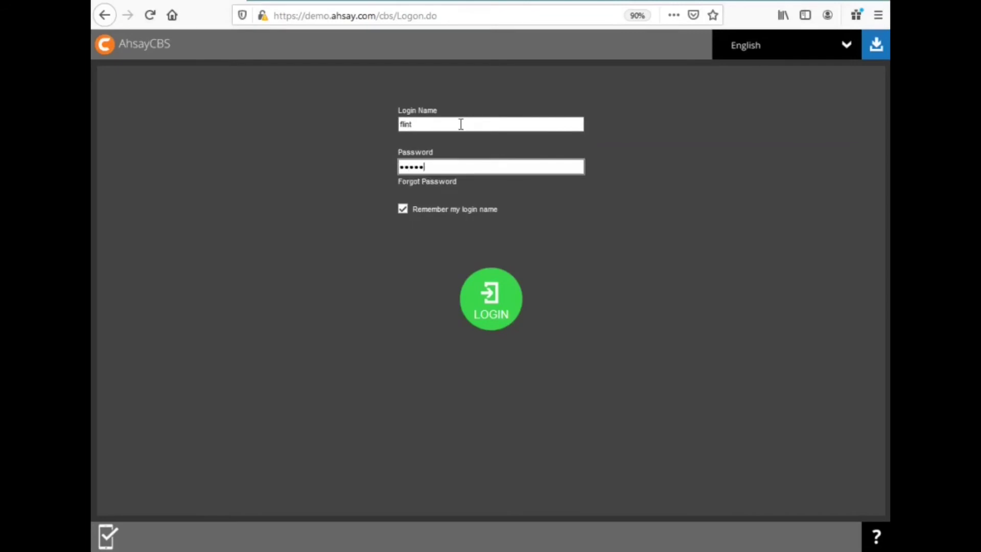
key(Return)
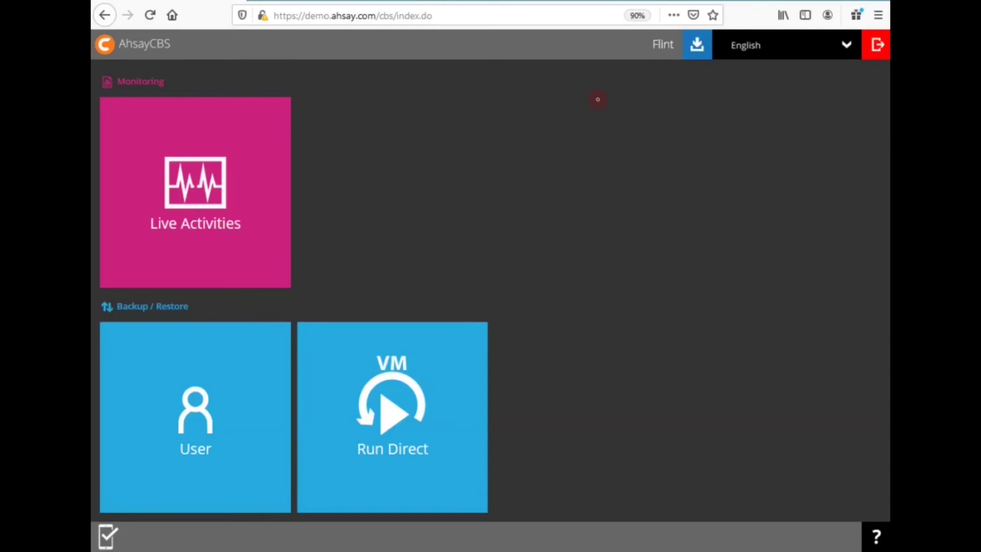
Open the user's backup sets and view default-backup-set-name-1's settings, highlighting its owner
double_click(664, 45)
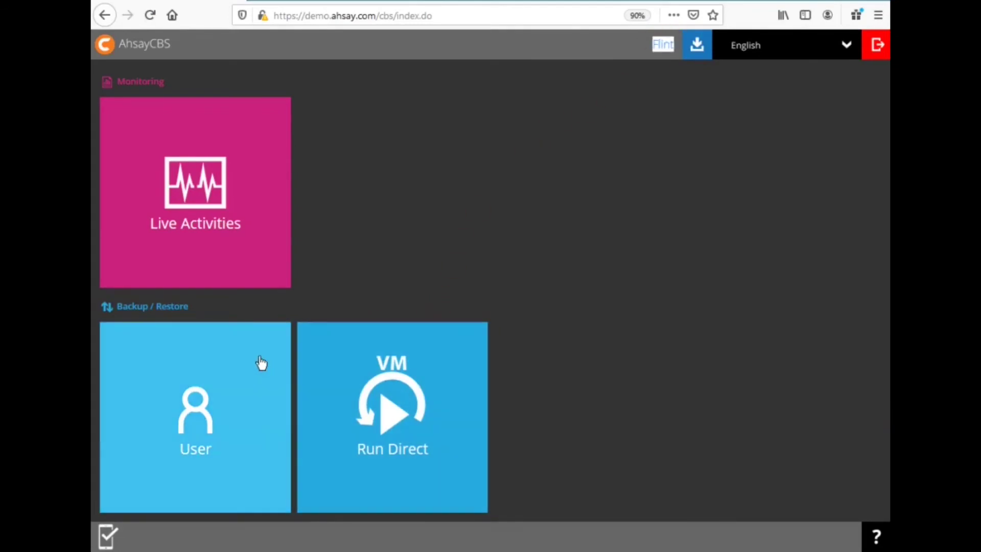
click(261, 362)
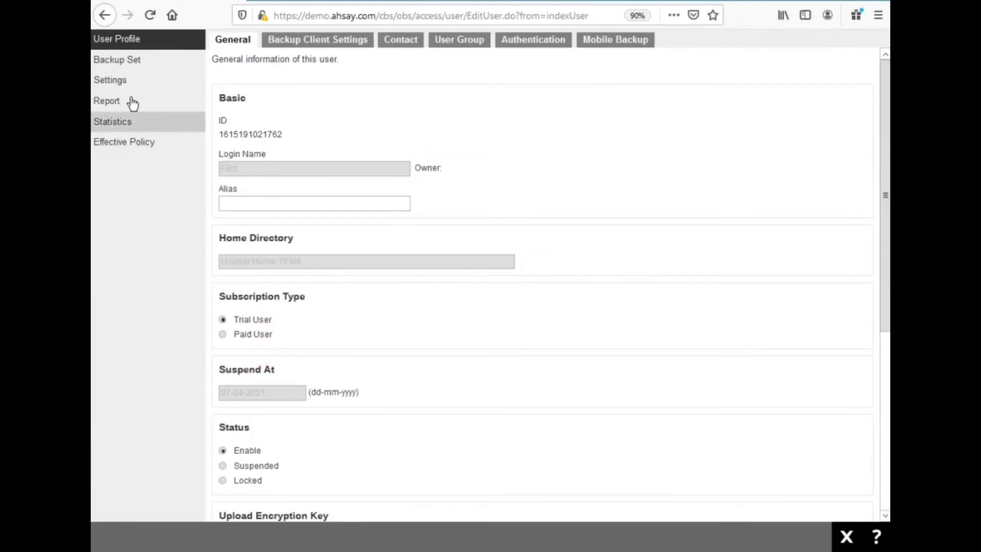
click(123, 61)
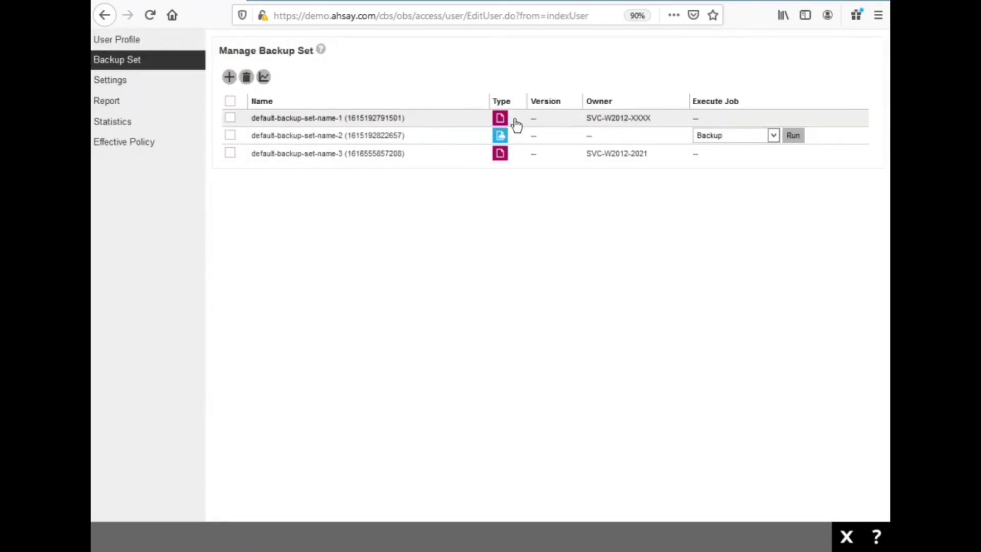
click(415, 118)
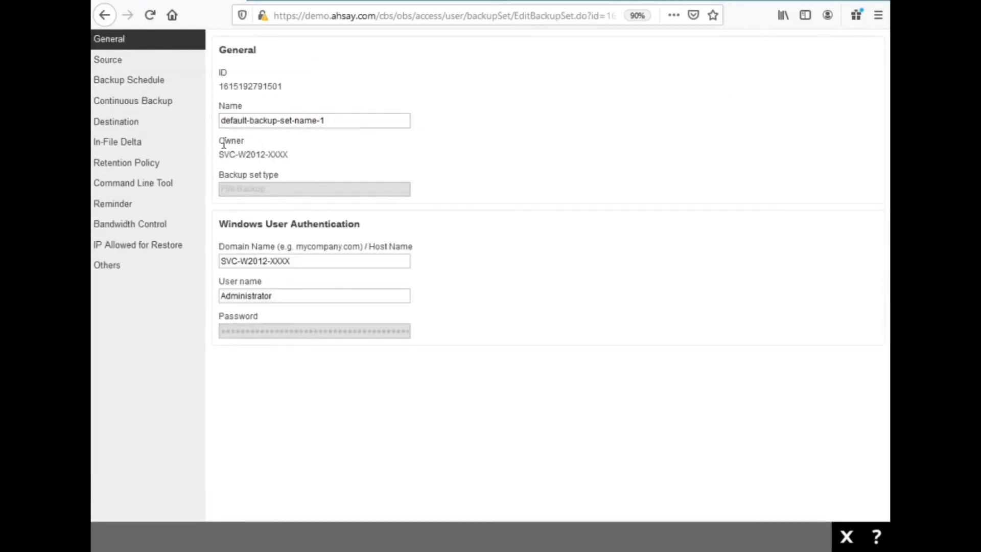
drag(219, 138, 280, 149)
click(291, 155)
double_click(291, 155)
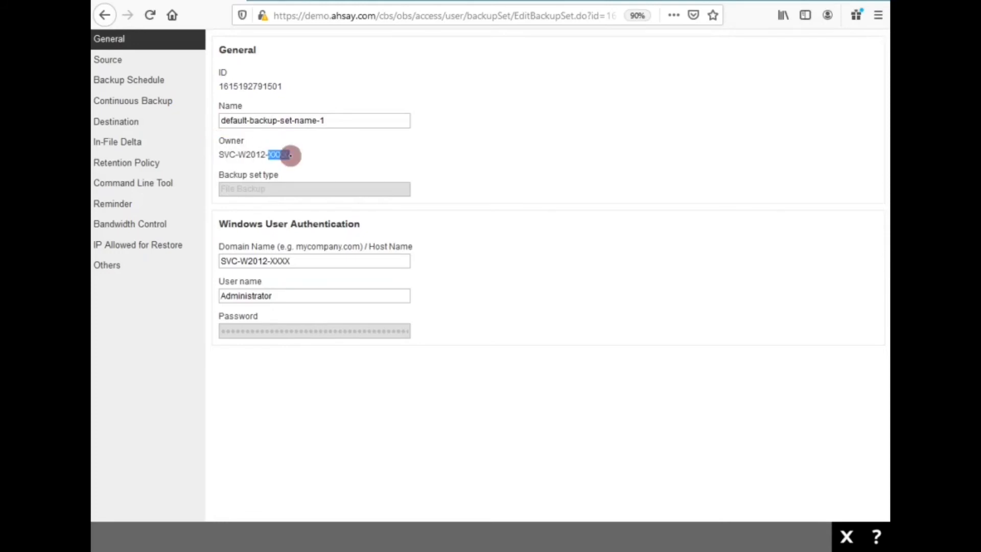
Show the Backup Schedule, highlight scheduled computer SVC-W2012-XXXX, and zoom the page to 100%
click(125, 80)
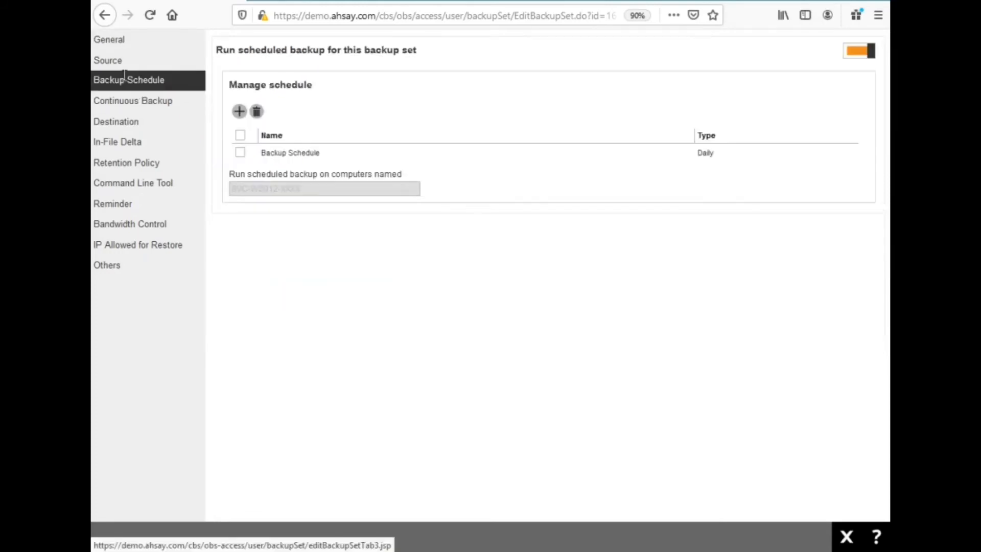
double_click(231, 172)
click(231, 173)
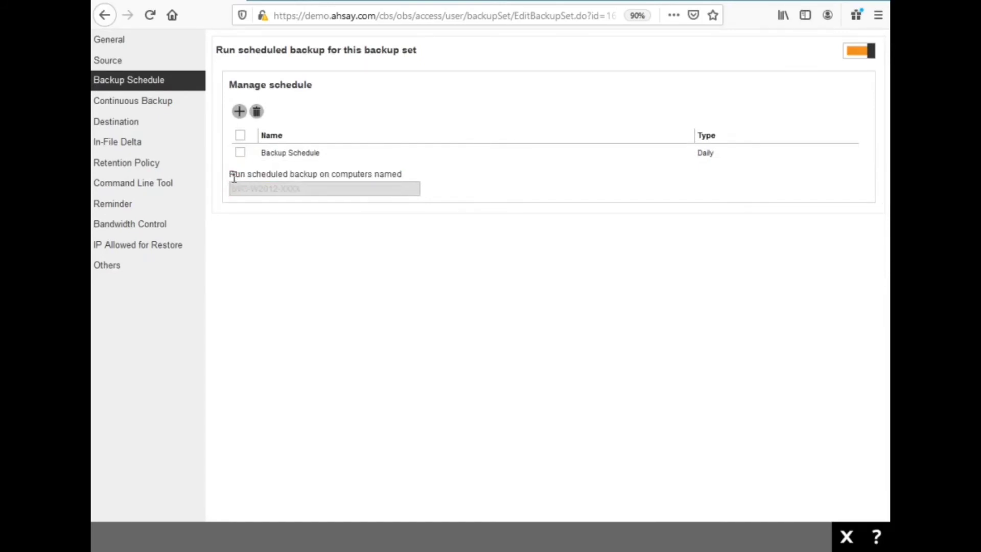
triple_click(233, 176)
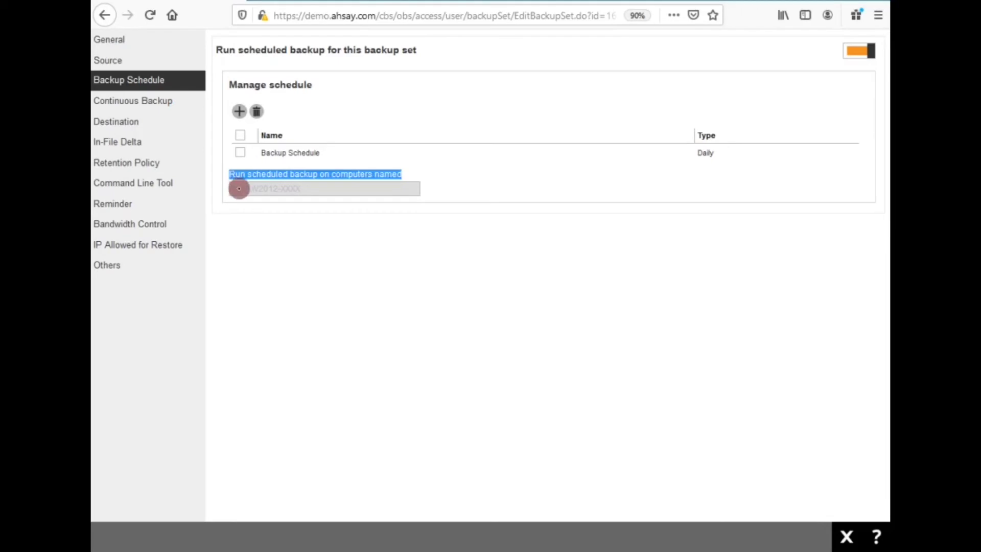
triple_click(239, 189)
key(ctrl+plus)
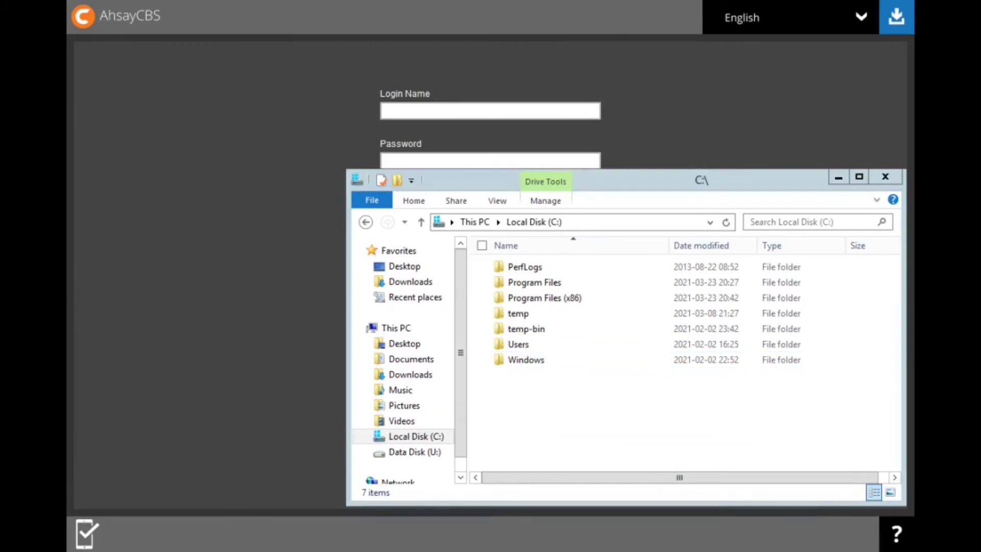
In Folder Options' View settings, apply 'Show hidden files, folders, and drives'
click(299, 519)
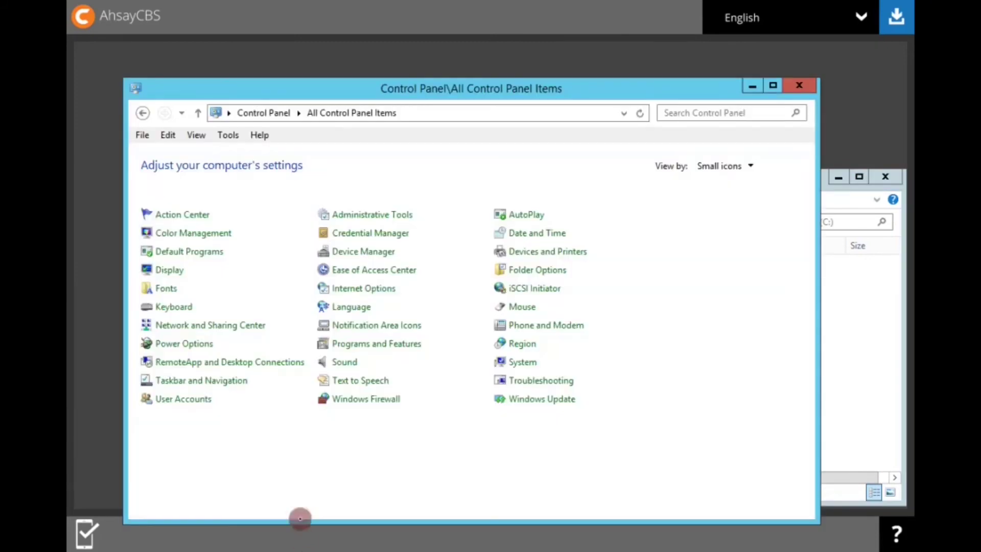
click(544, 276)
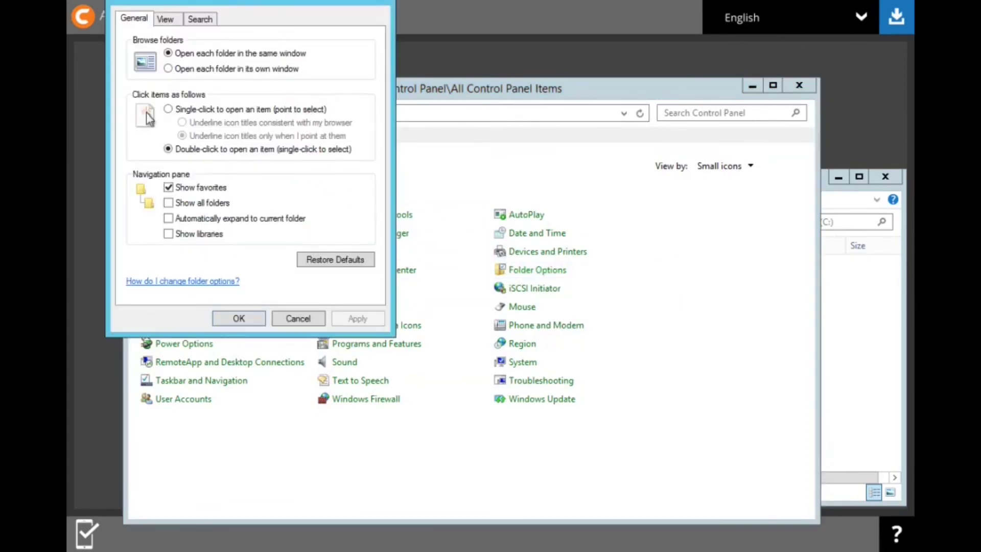
drag(278, 1, 272, 23)
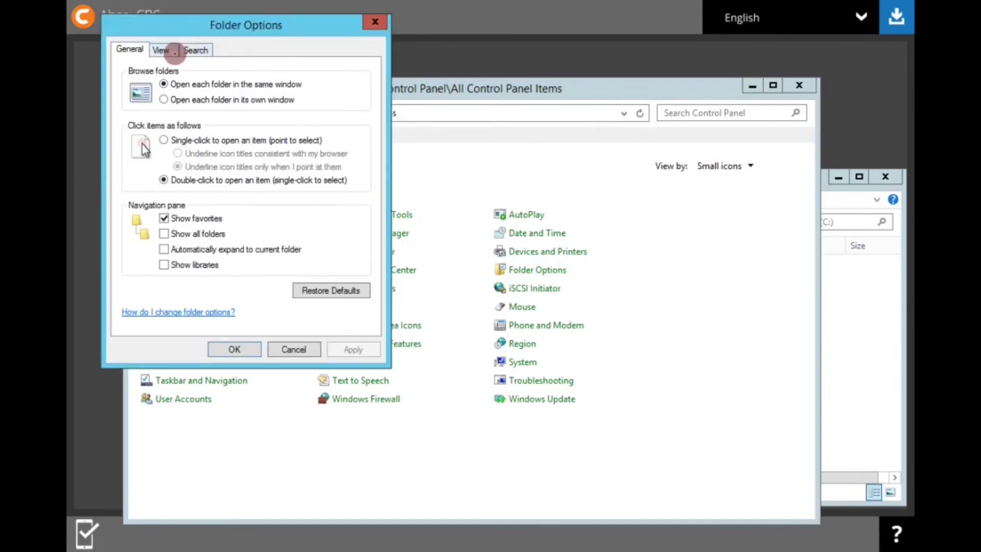
click(165, 50)
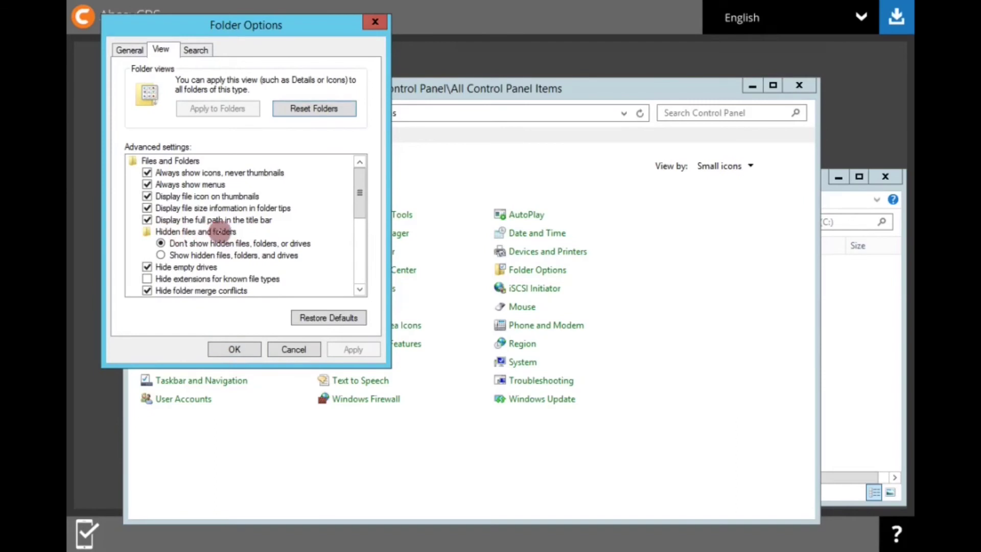
click(203, 255)
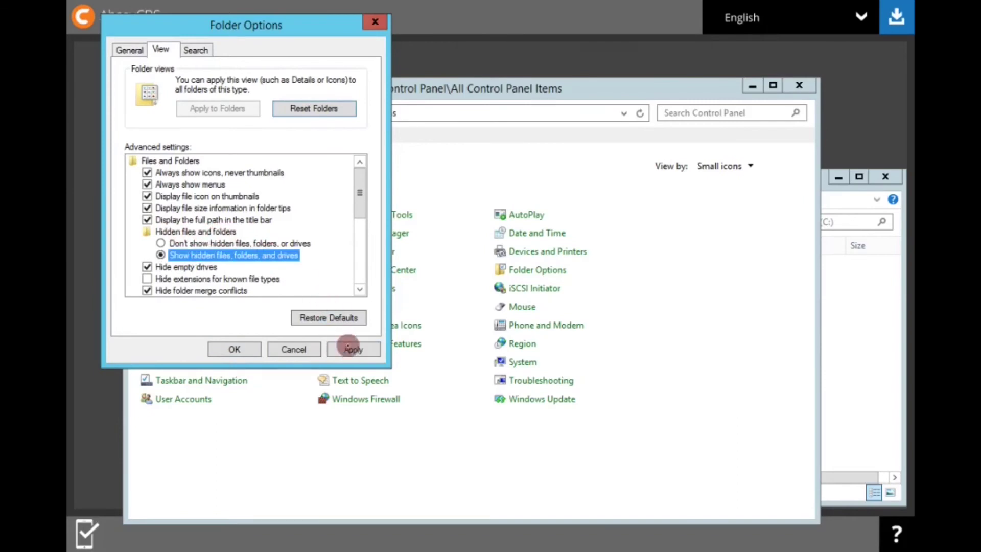
click(352, 350)
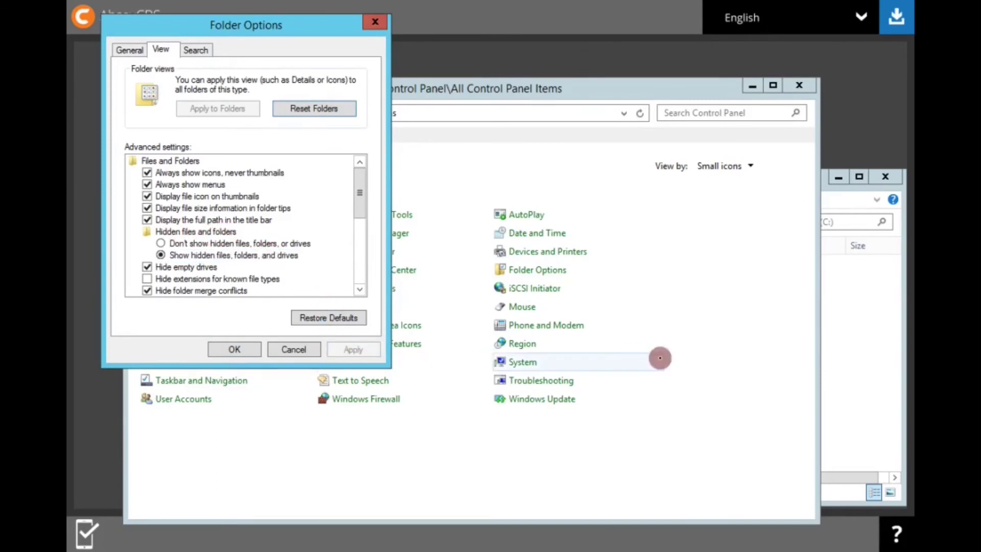
Navigate to c:\programdata, open the AhsayOBM folder, and open home.txt in Notepad
click(838, 380)
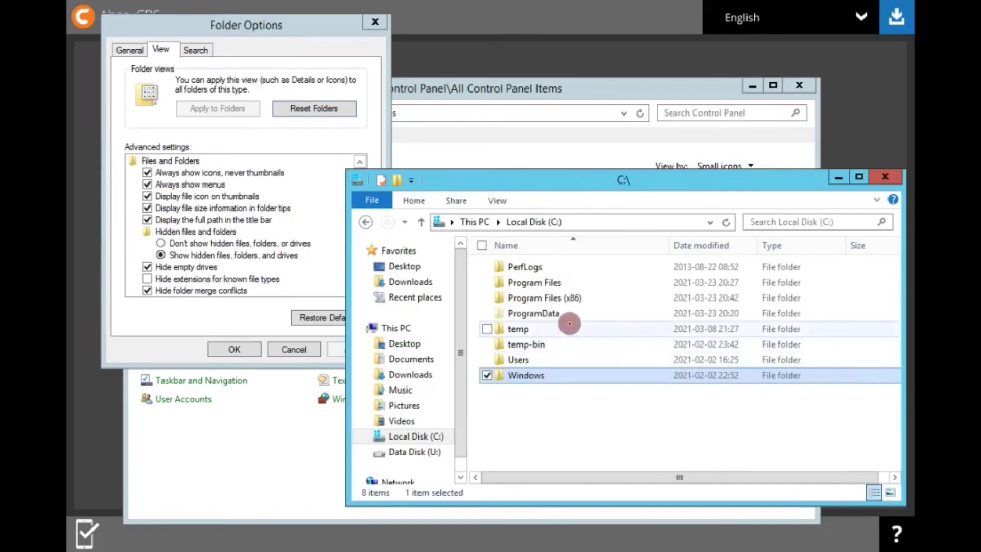
click(552, 314)
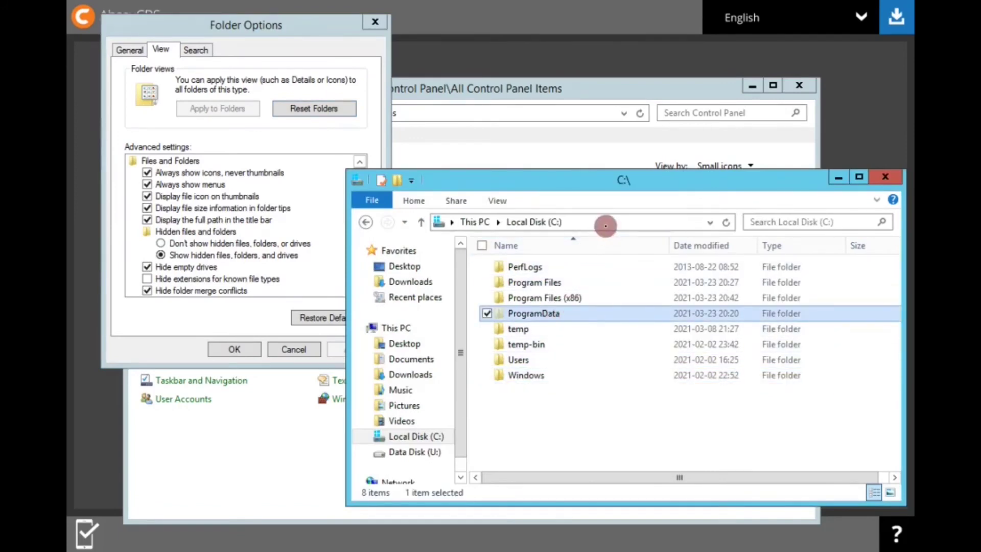
click(608, 226)
text(c:\)
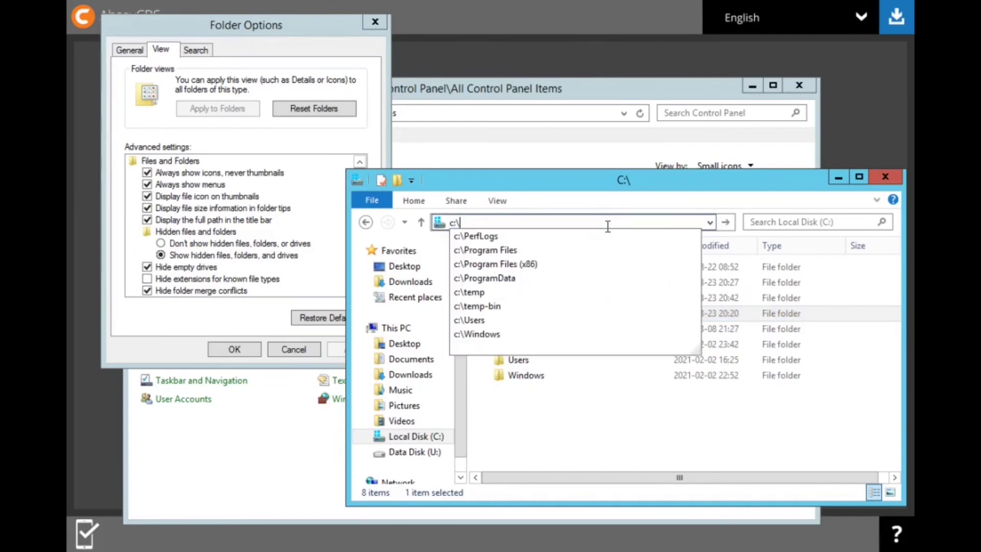
text(programdata)
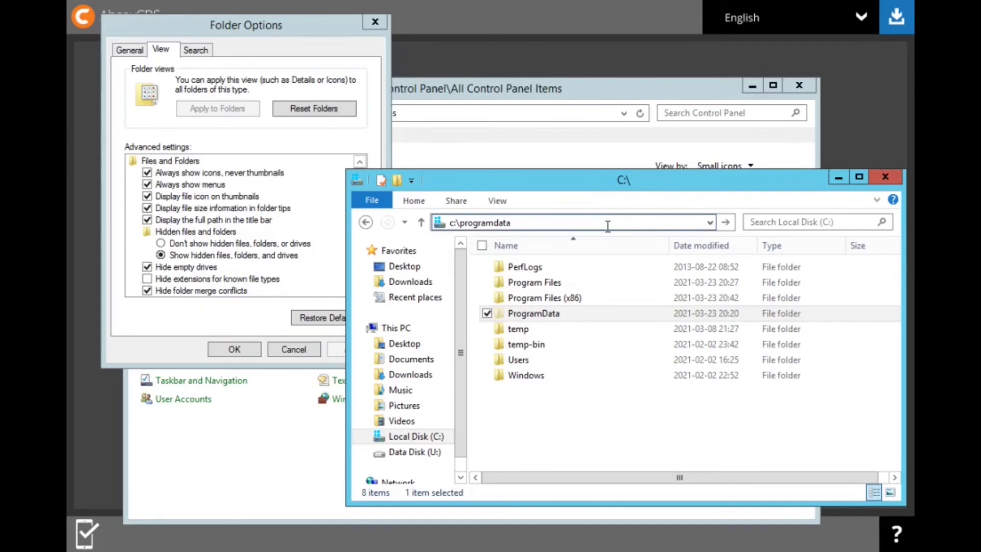
key(Return)
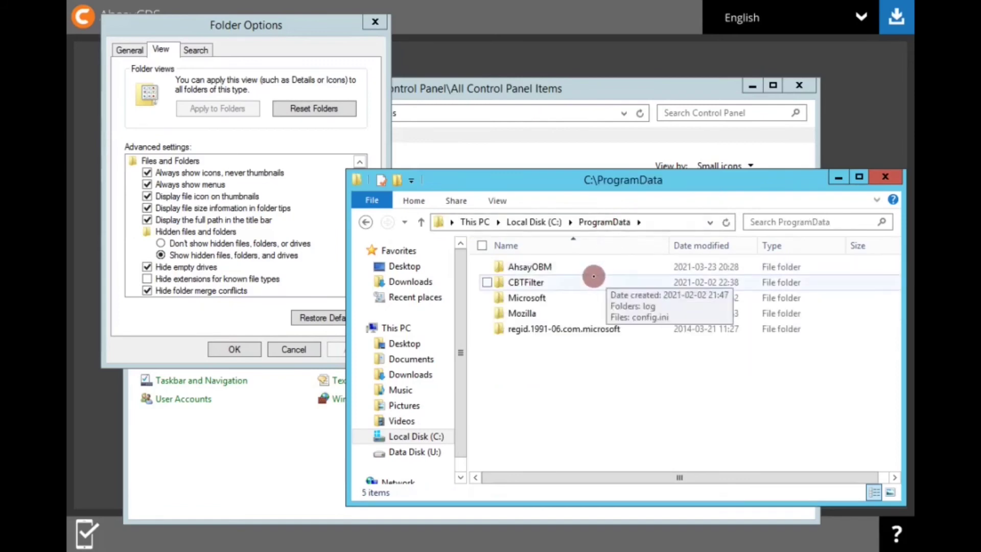
double_click(554, 267)
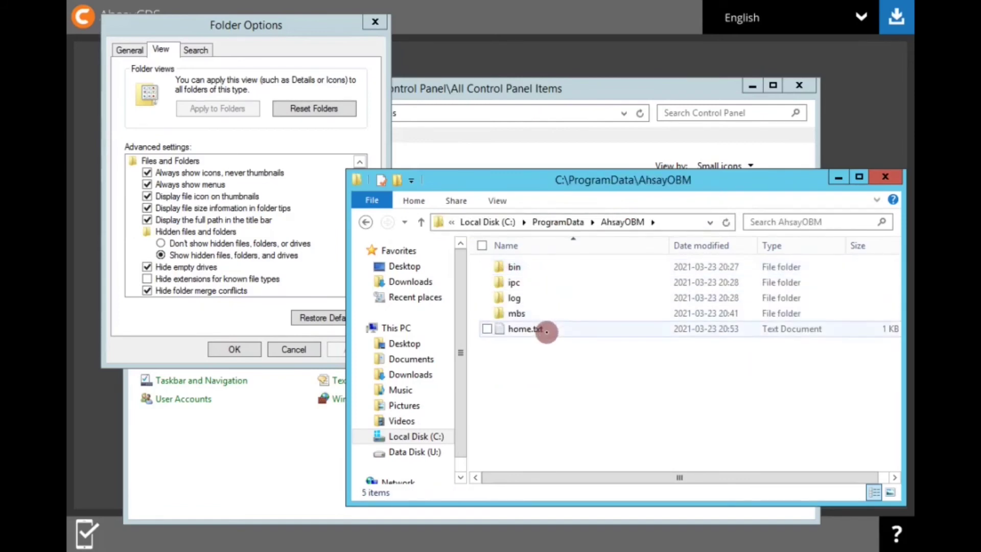
click(547, 330)
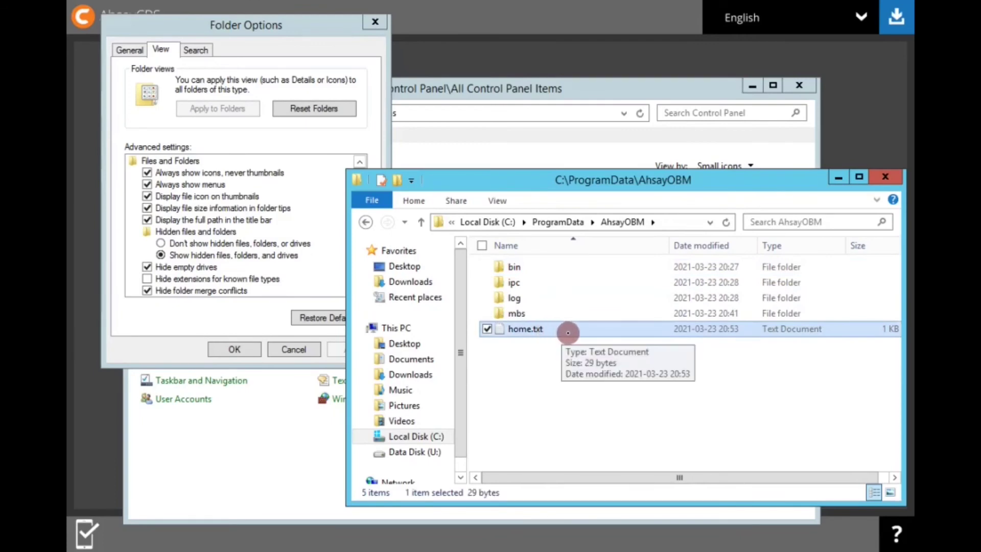
double_click(562, 332)
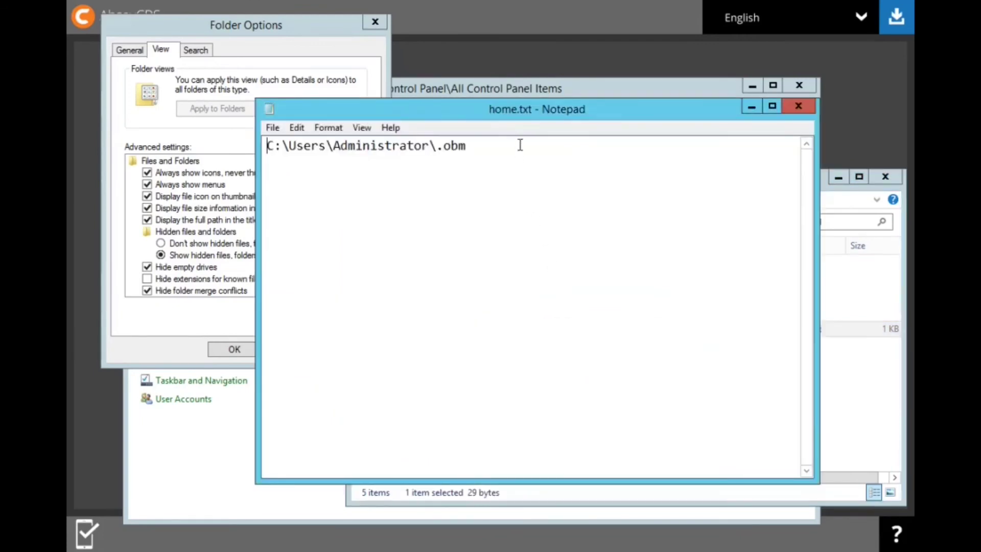
key(ctrl+a)
key(Right)
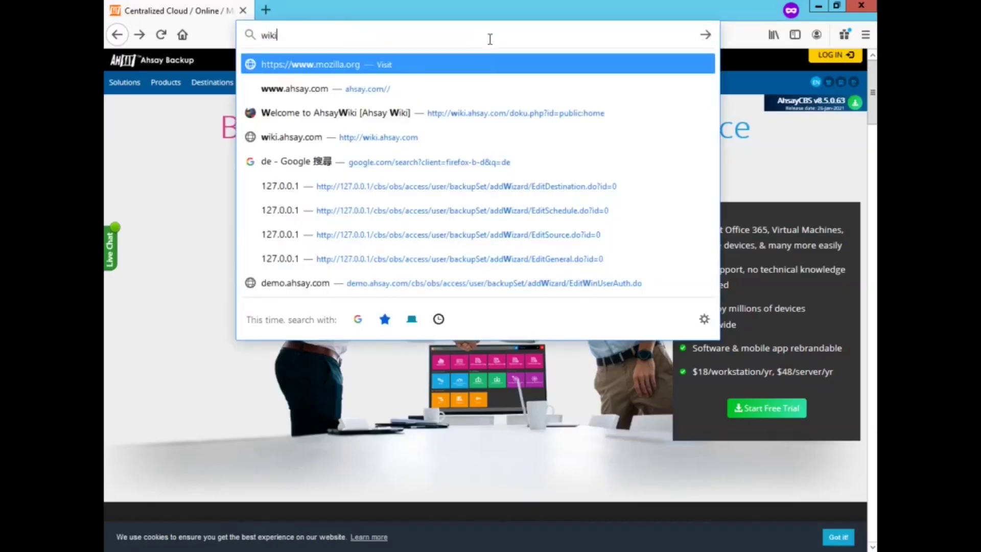
Load AhsayWiki and search it for 'lroubleshooting problem with missing scheduled backup'
key(Down)
key(Return)
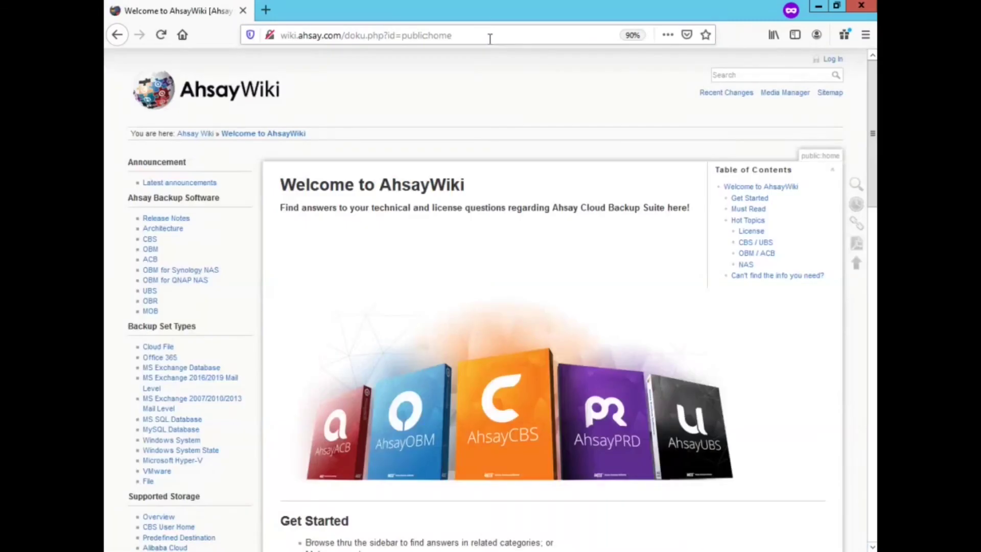
click(723, 76)
text(l)
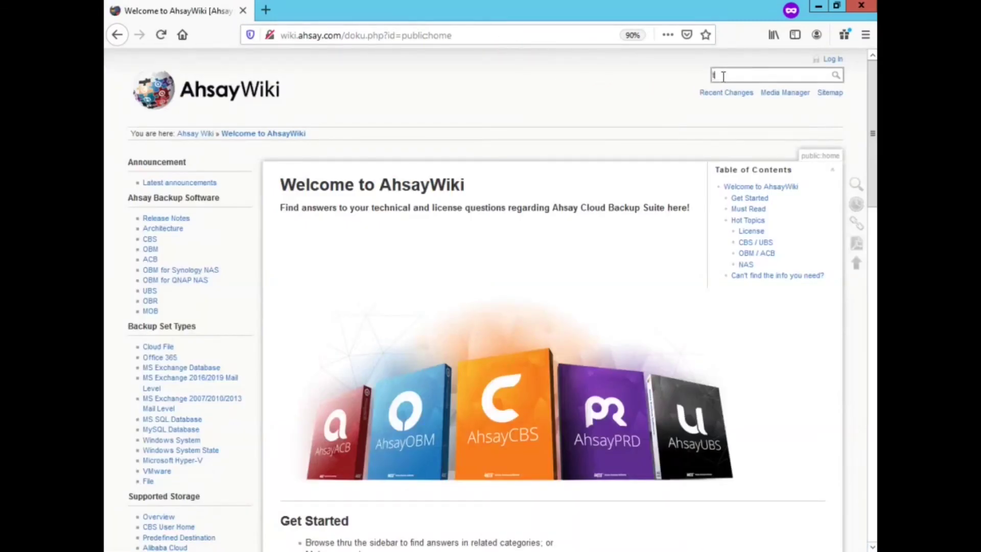
text(rouble)
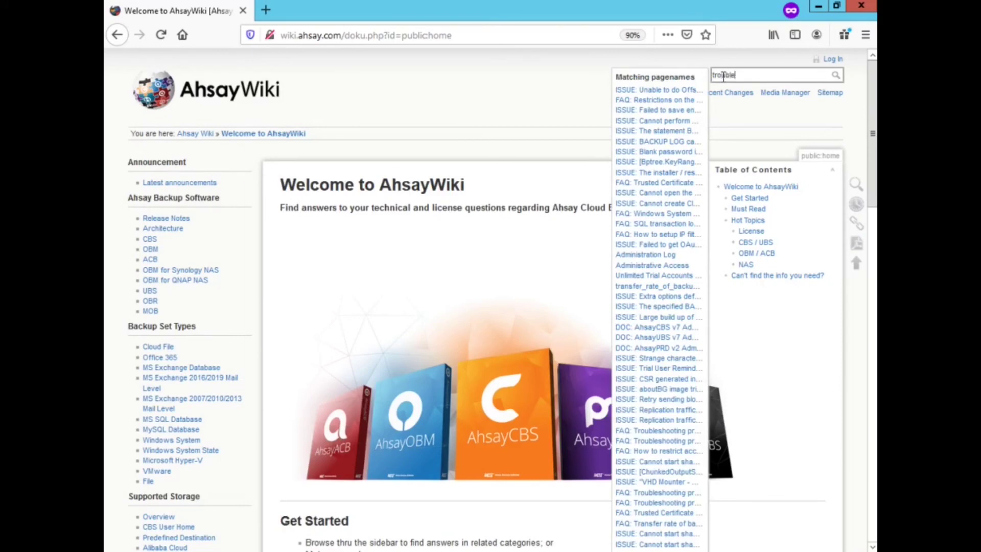
text(shooting p)
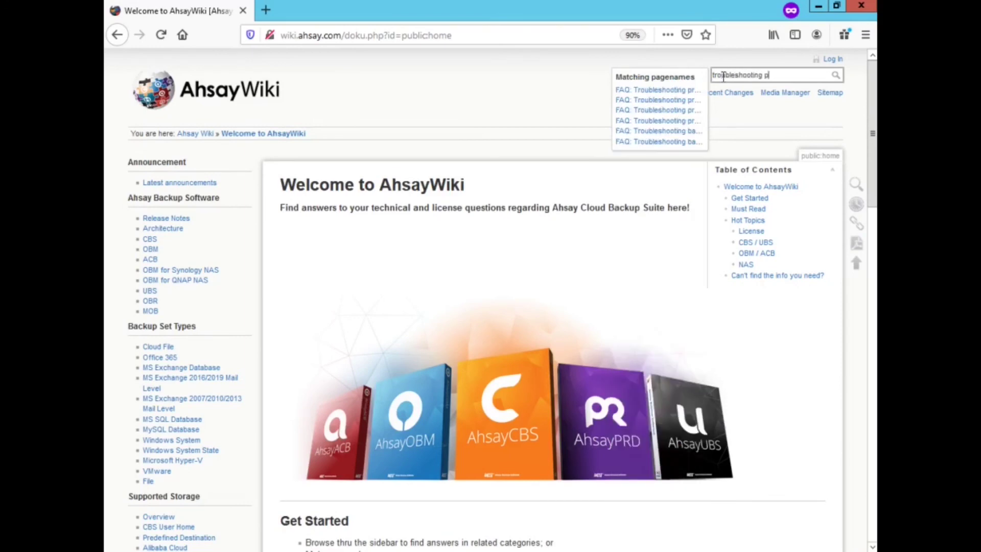
text(roblem with )
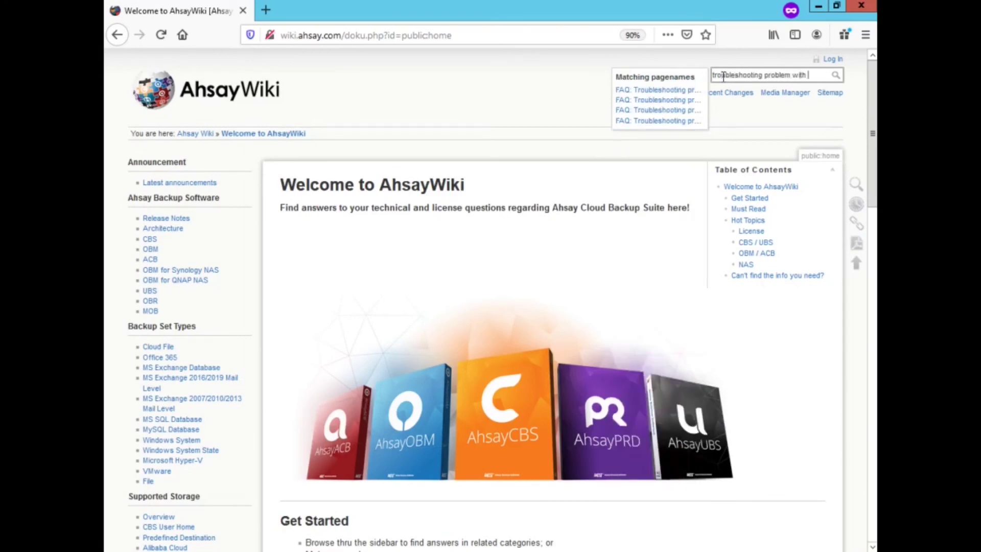
text(missing scheduled backup)
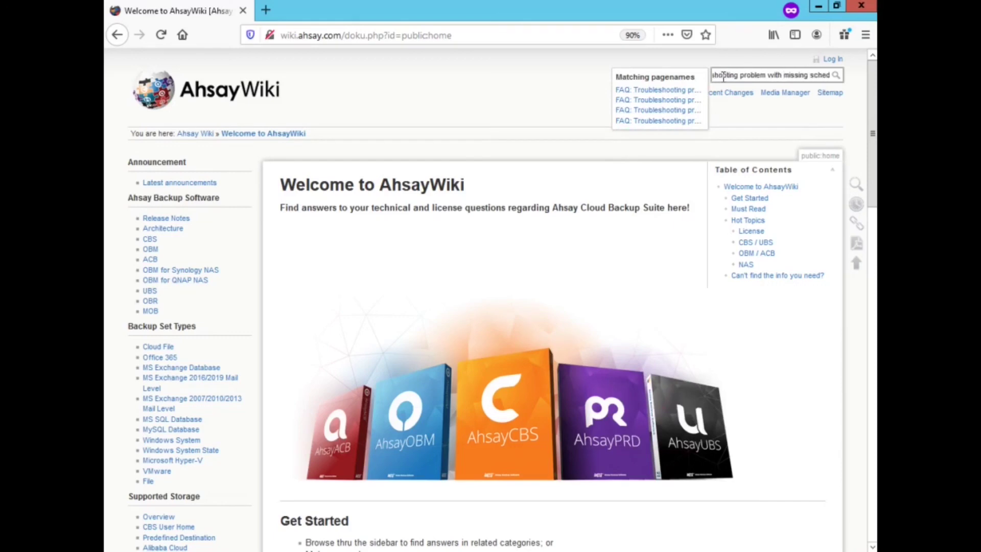
key(Return)
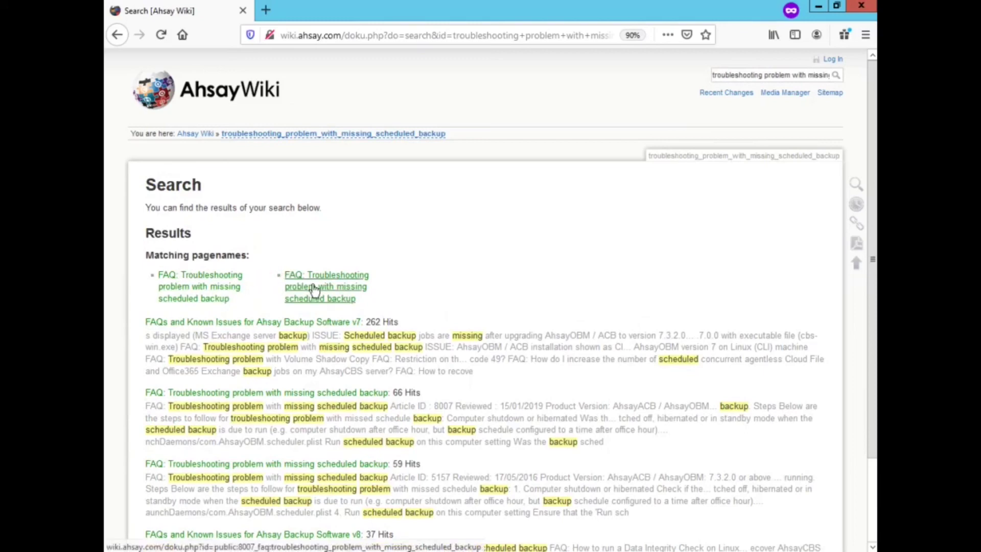
Open the missing scheduled backup FAQ and highlight its Article ID 8007 and AhsayOBM 8.1 version lines
click(330, 299)
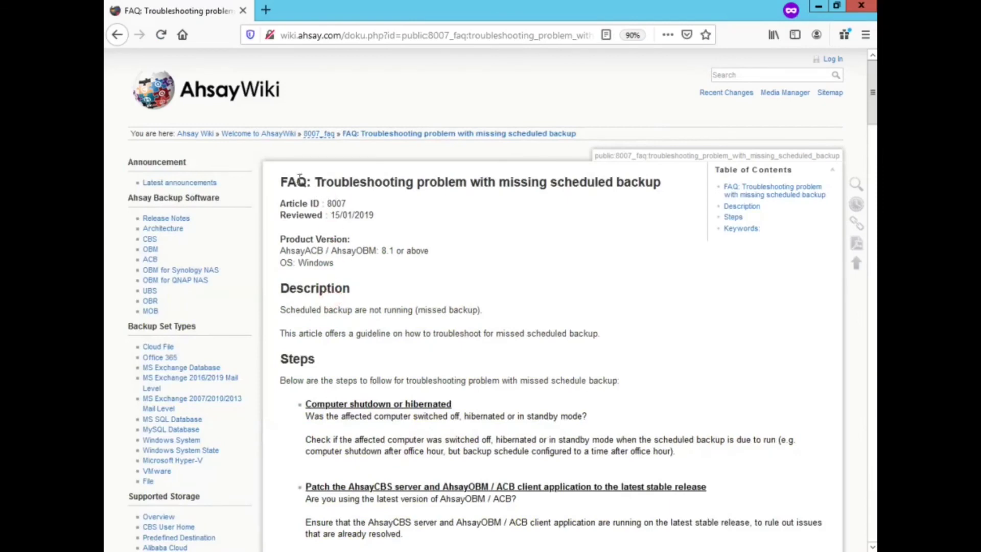
triple_click(337, 203)
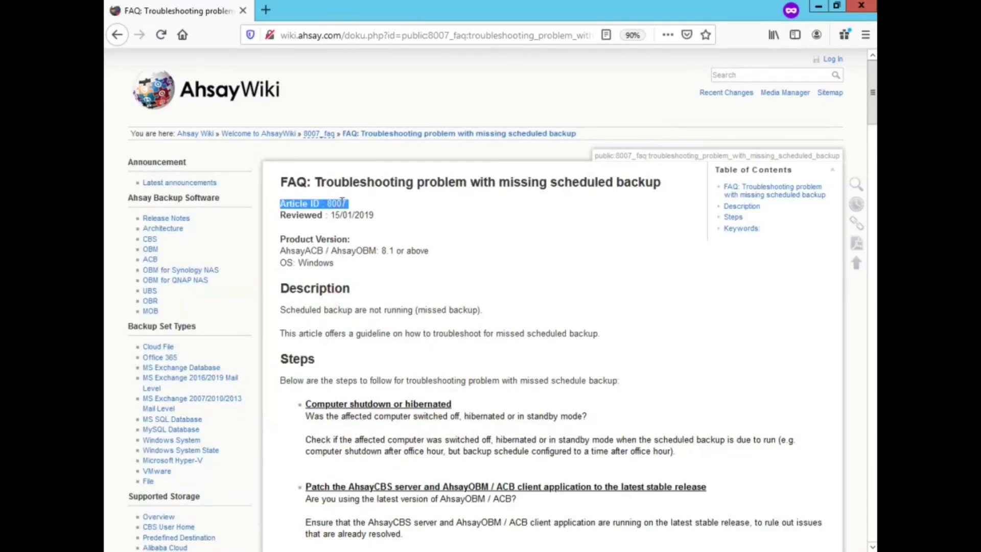
triple_click(387, 252)
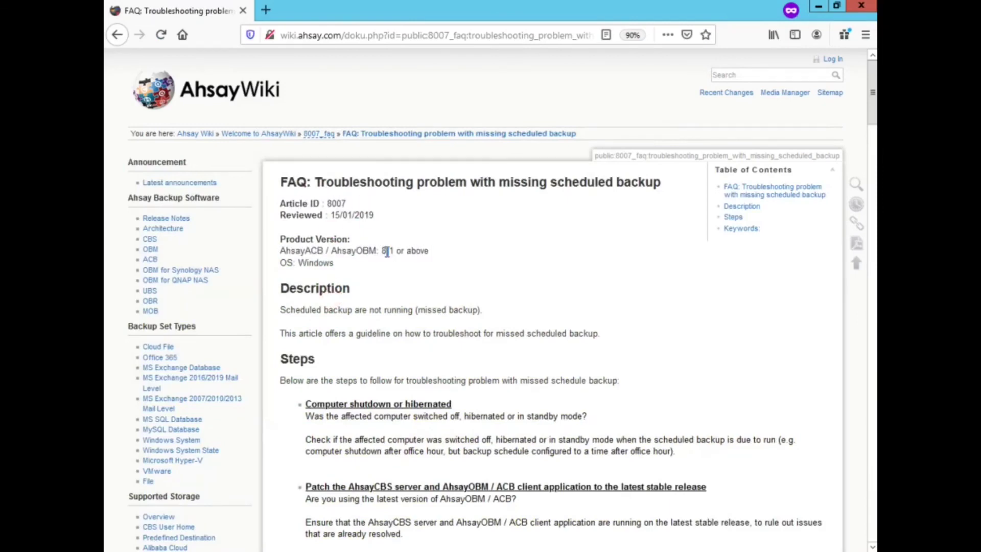
triple_click(387, 252)
click(481, 255)
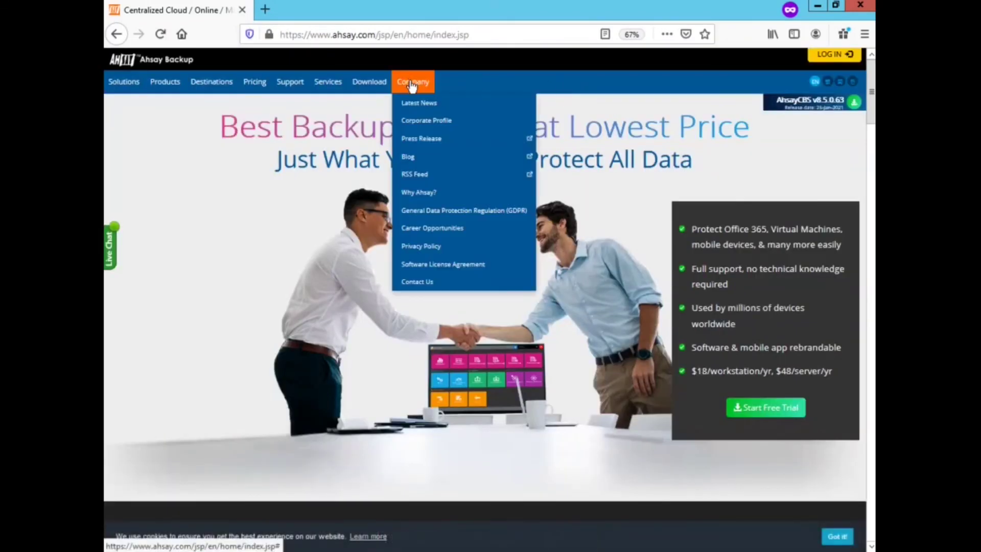
Open Ahsay's blog, zoom to 80%, and open the August 2017 archive
click(409, 157)
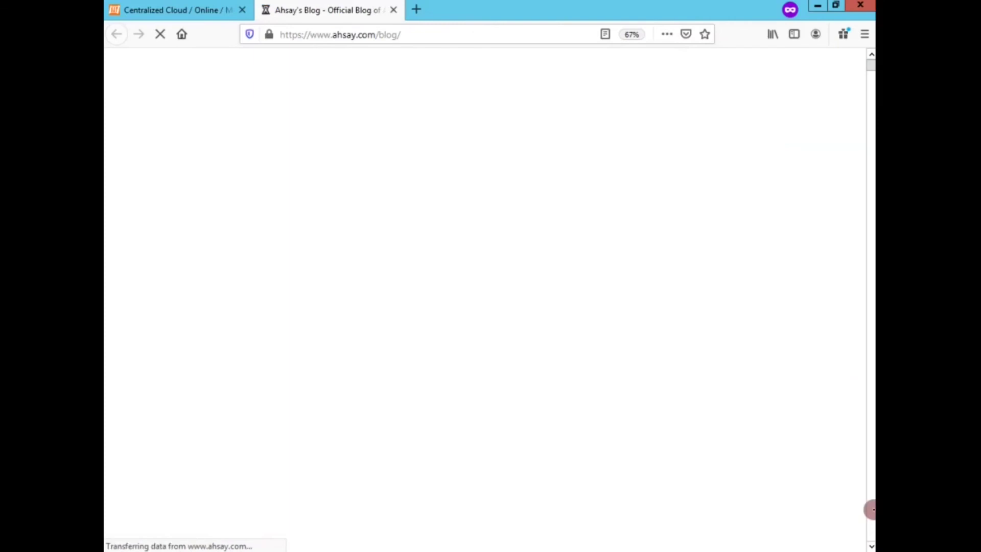
scroll(869, 510, down, 10)
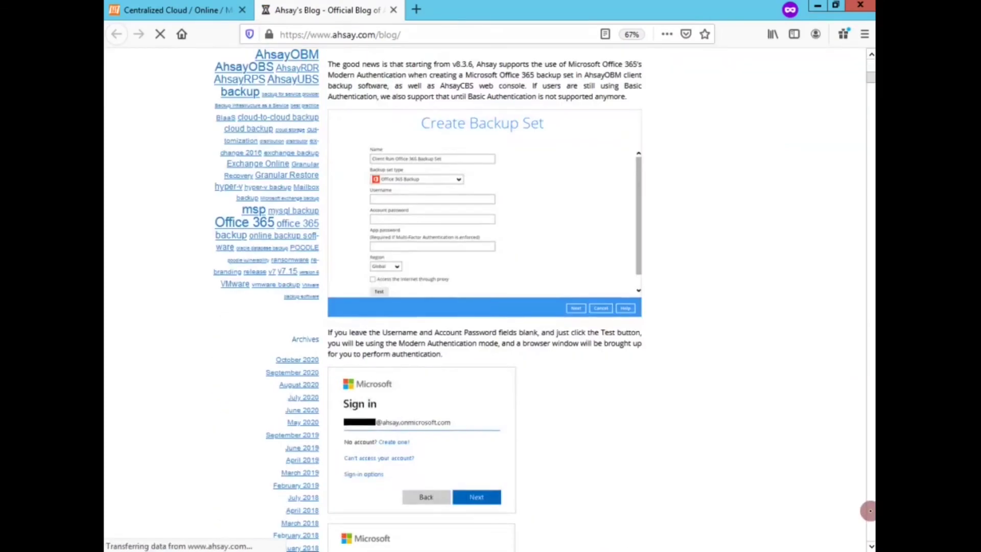
double_click(301, 341)
key(ctrl+plus)
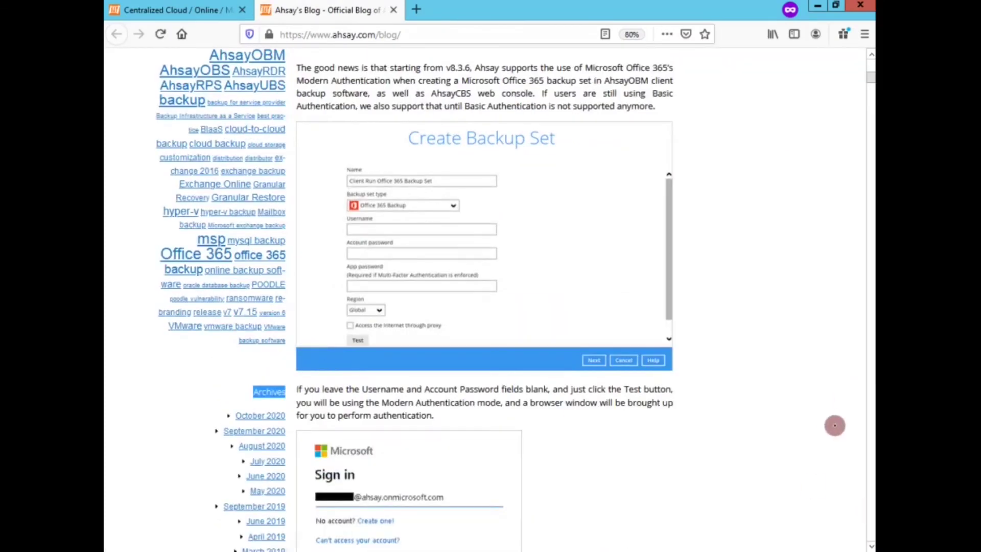
scroll(869, 544, down, 6)
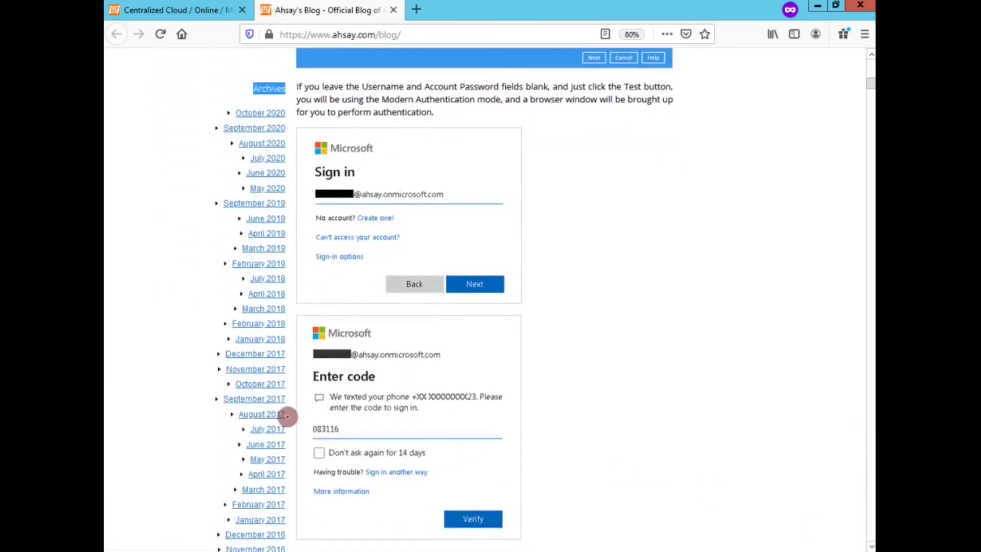
click(283, 418)
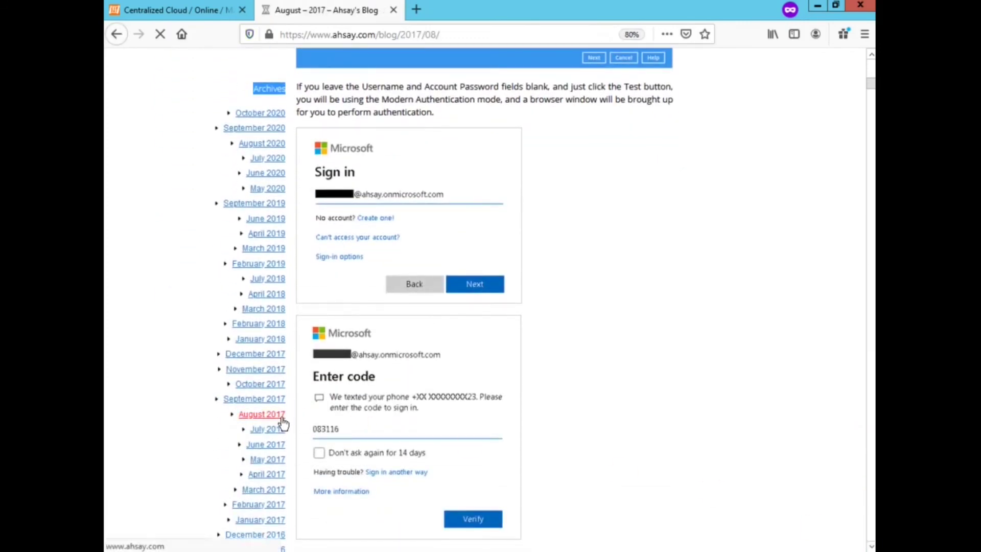
scroll(868, 494, down, 20)
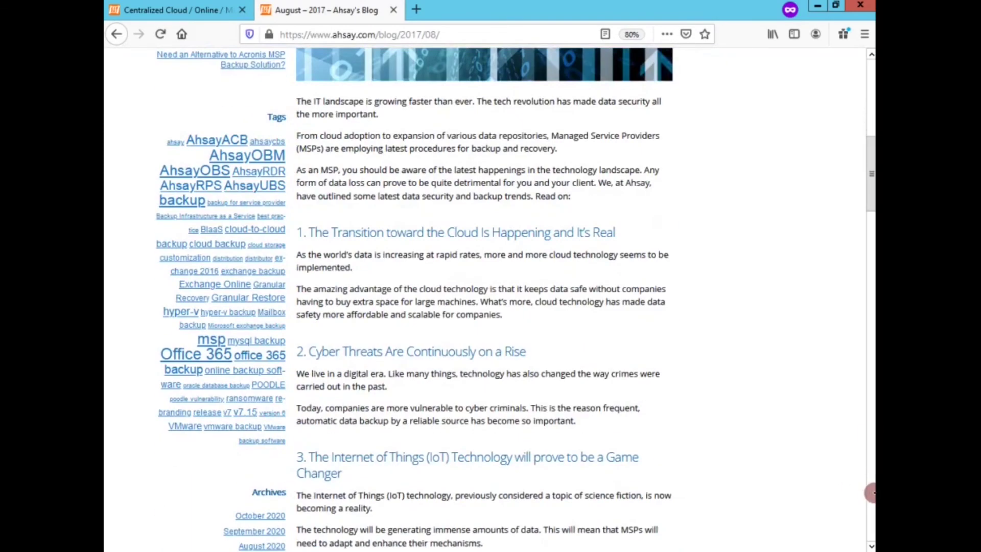